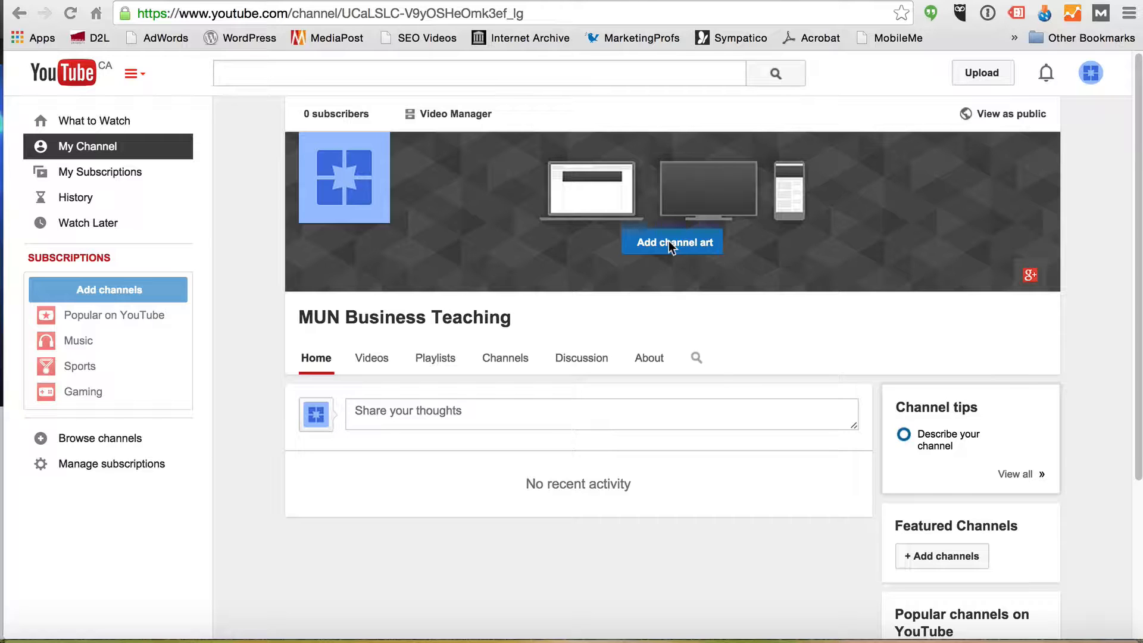
# Upload YouTube-Business-Teaching.jpg from the Desktop's Social Media Pics folder as the channel art
pyautogui.click(671, 247)
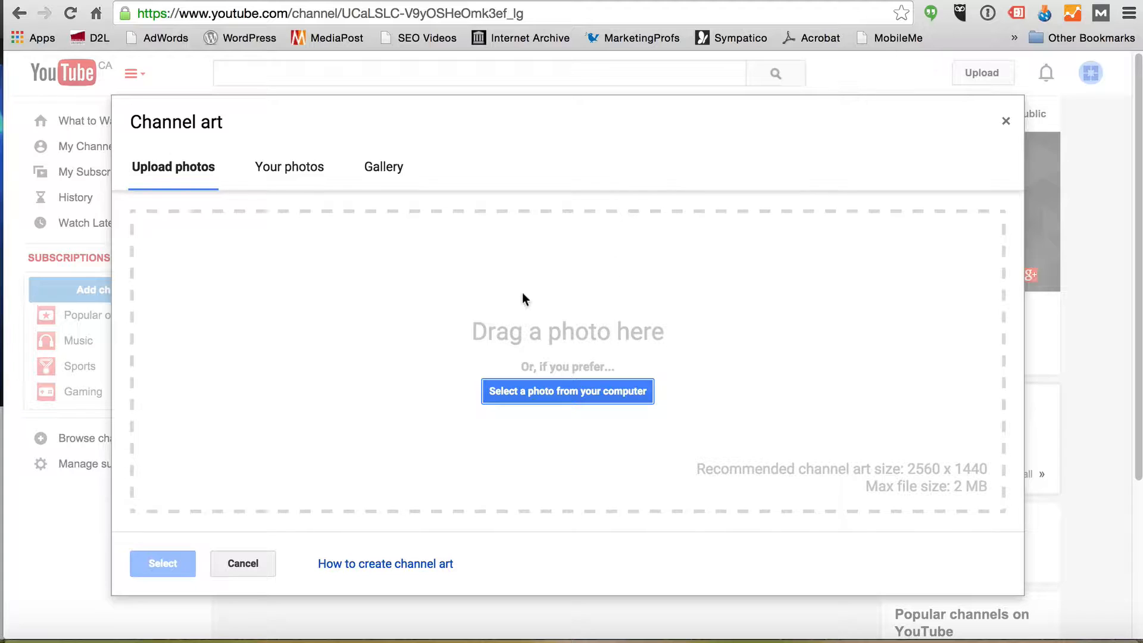
pyautogui.click(578, 394)
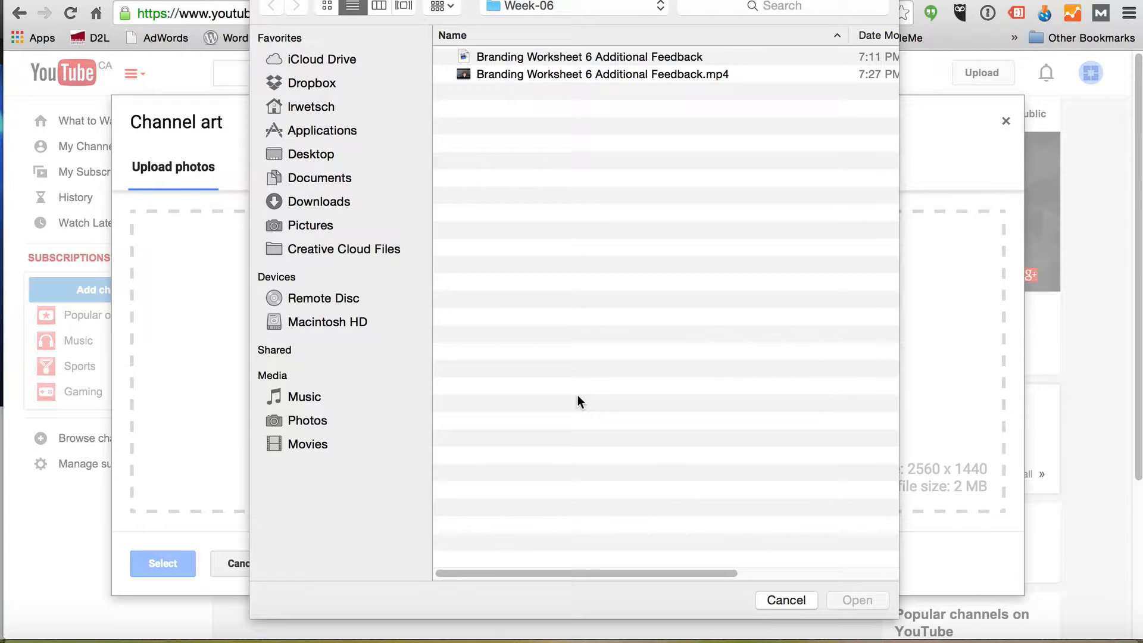
pyautogui.click(312, 154)
pyautogui.scroll(-10, 612, 247)
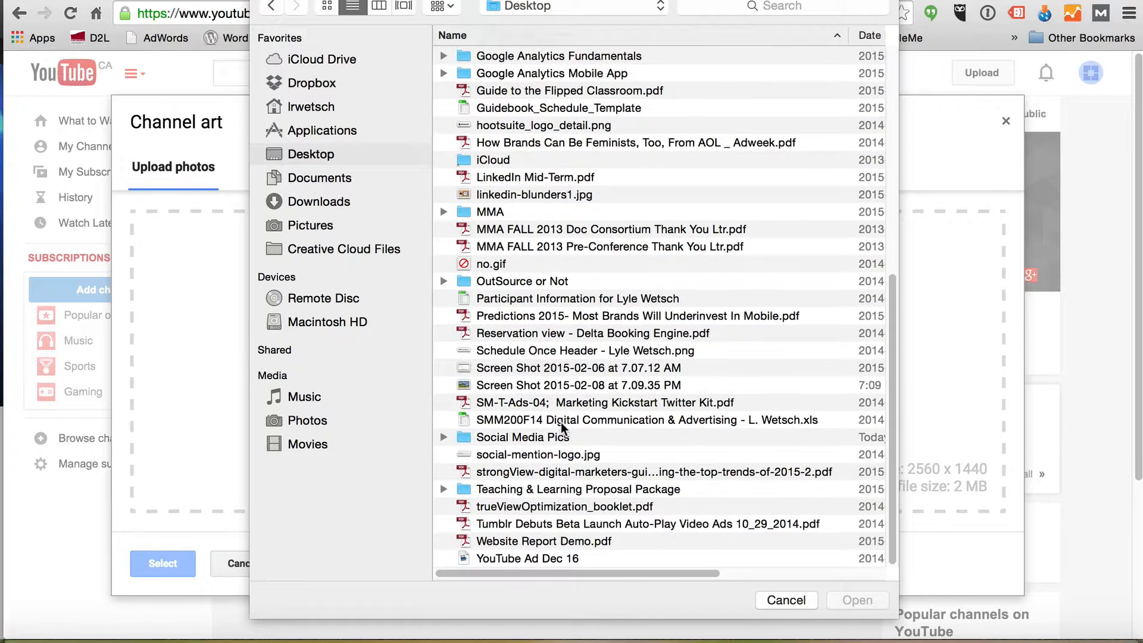
pyautogui.doubleClick(519, 437)
pyautogui.scroll(-2, 657, 329)
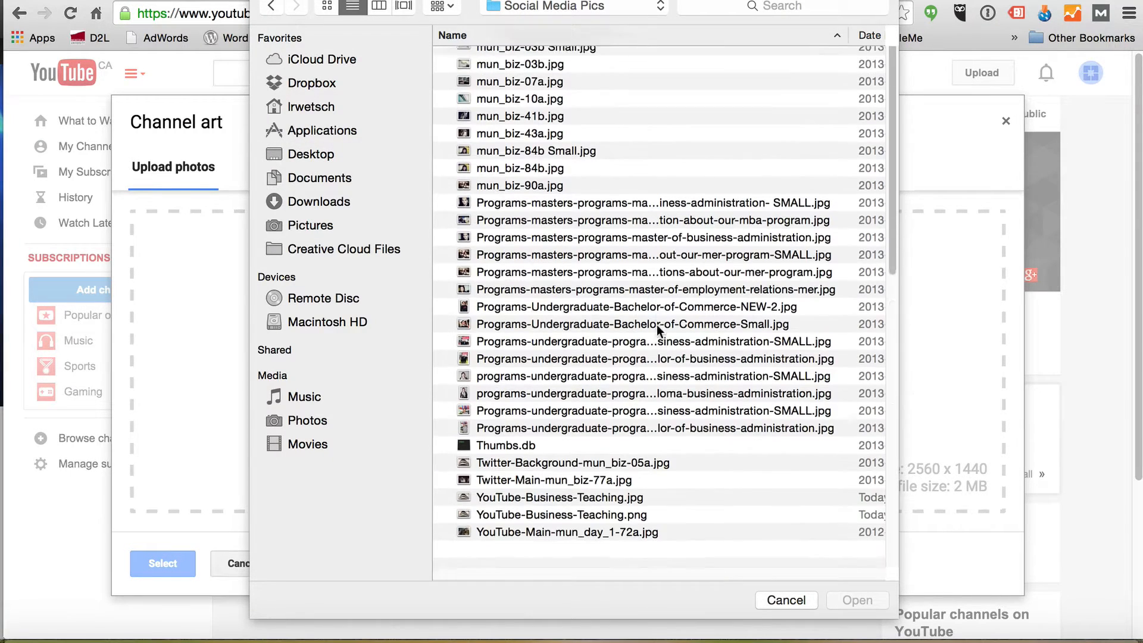
pyautogui.hscroll(5, 534, 527)
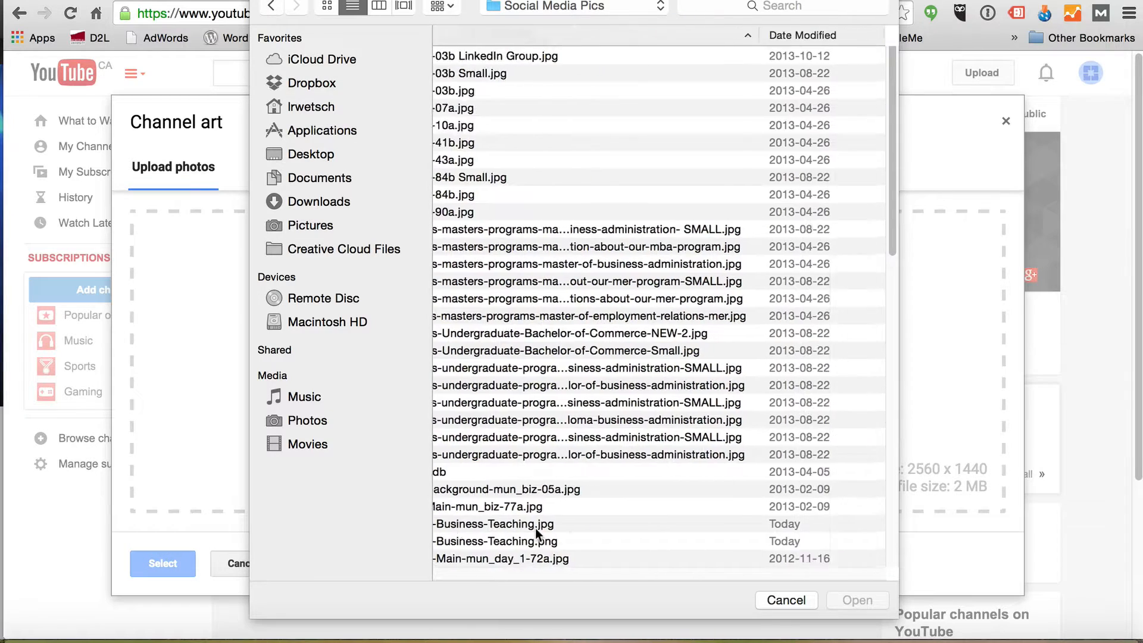
pyautogui.hscroll(-5, 535, 528)
pyautogui.scroll(1, 535, 527)
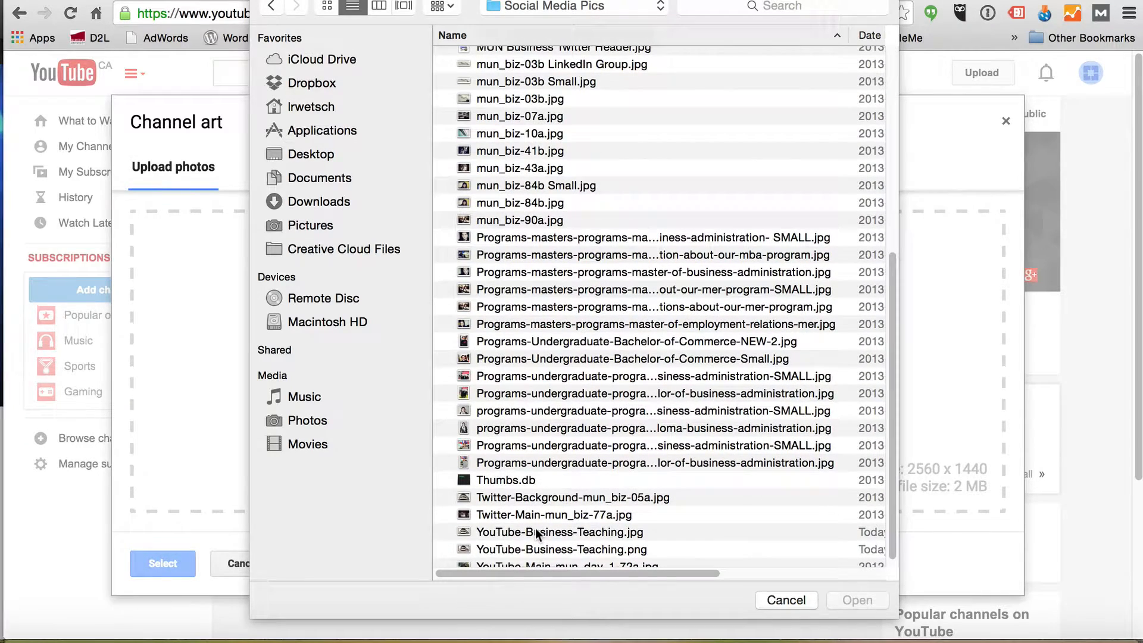
pyautogui.click(536, 529)
pyautogui.click(851, 605)
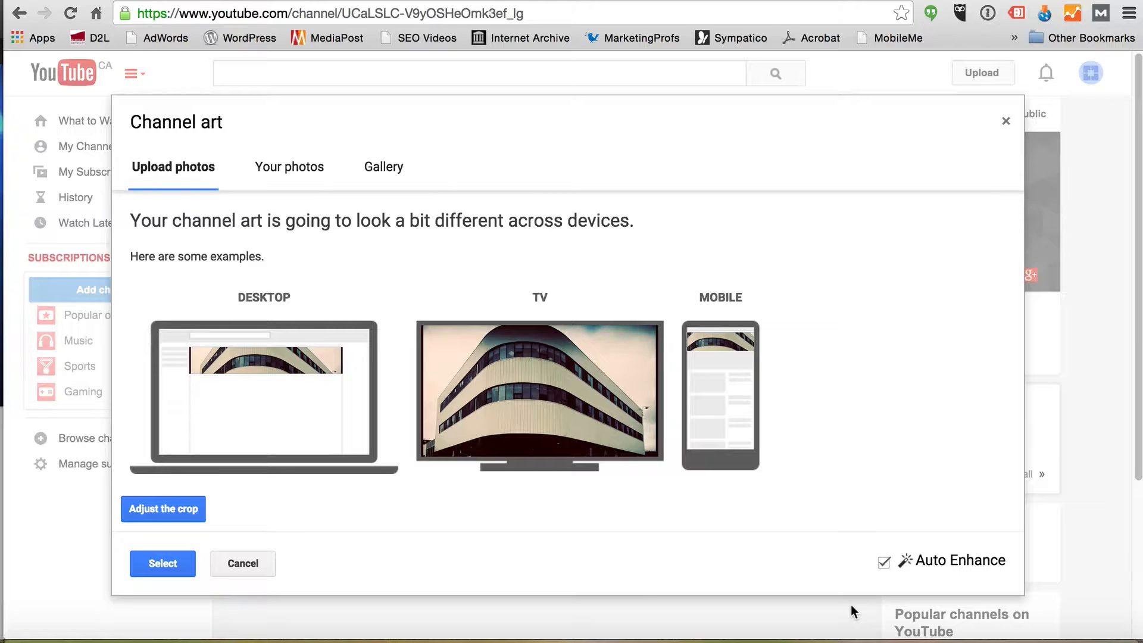
# Crop the channel art slightly inside the photo's edges, keeping the building framed, and apply it to the channel
pyautogui.click(180, 507)
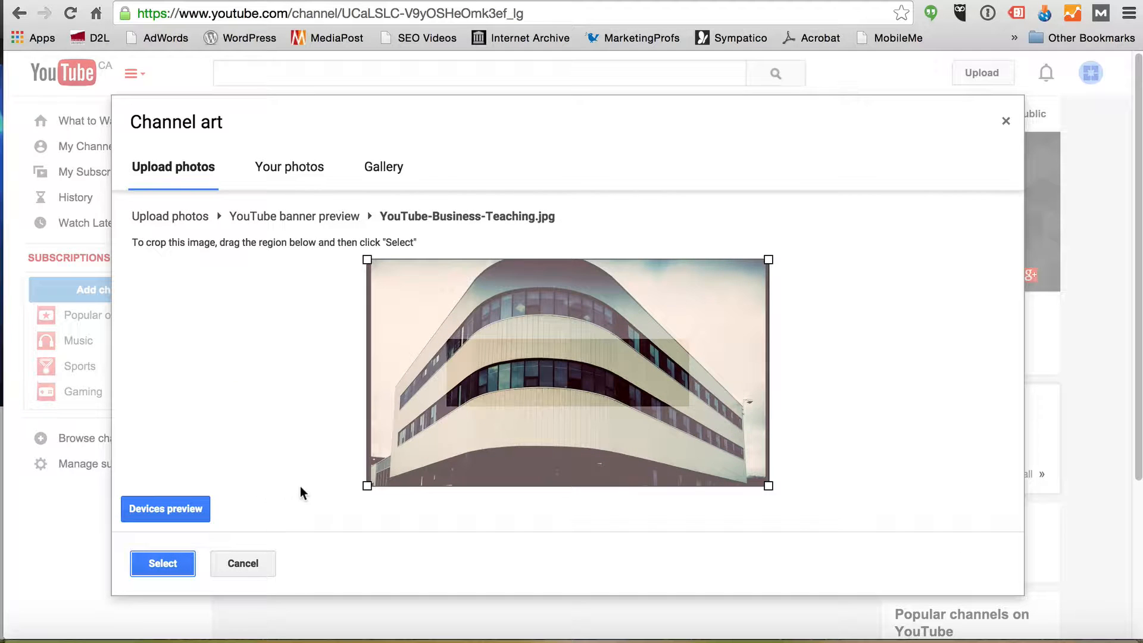
pyautogui.moveTo(367, 487); pyautogui.dragTo(372, 482)
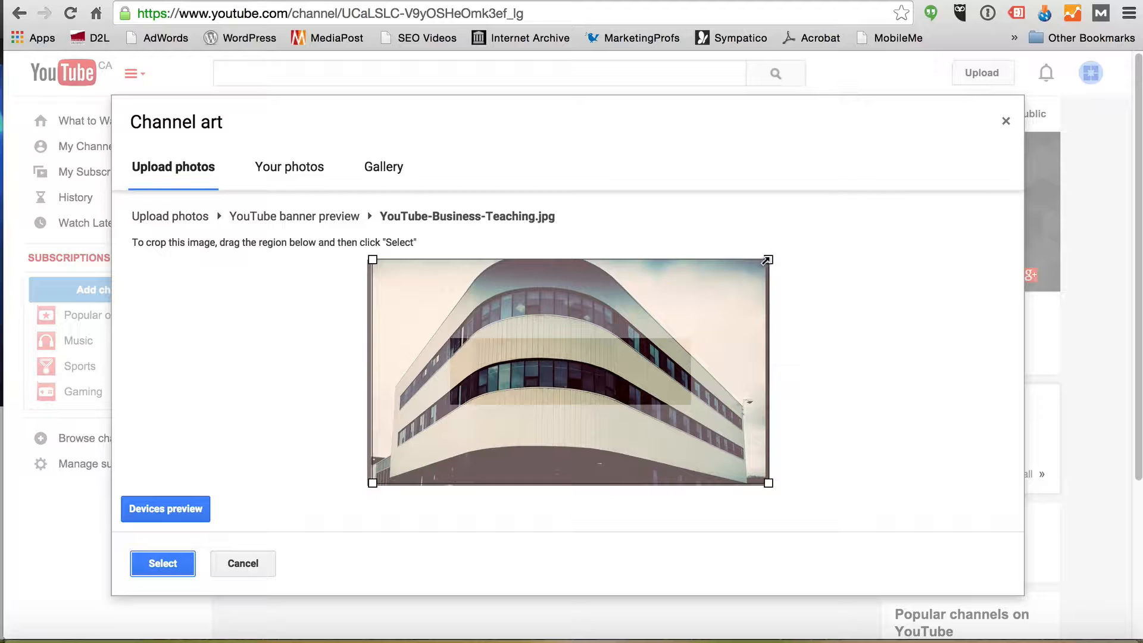
pyautogui.moveTo(768, 260); pyautogui.dragTo(730, 283)
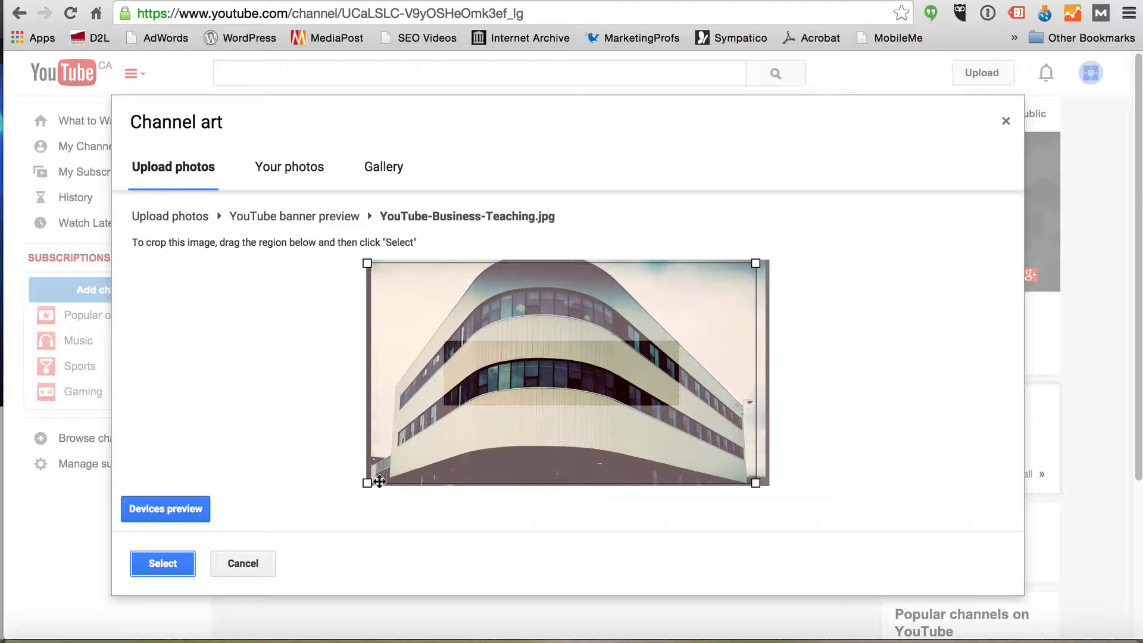
pyautogui.moveTo(367, 483); pyautogui.dragTo(377, 478)
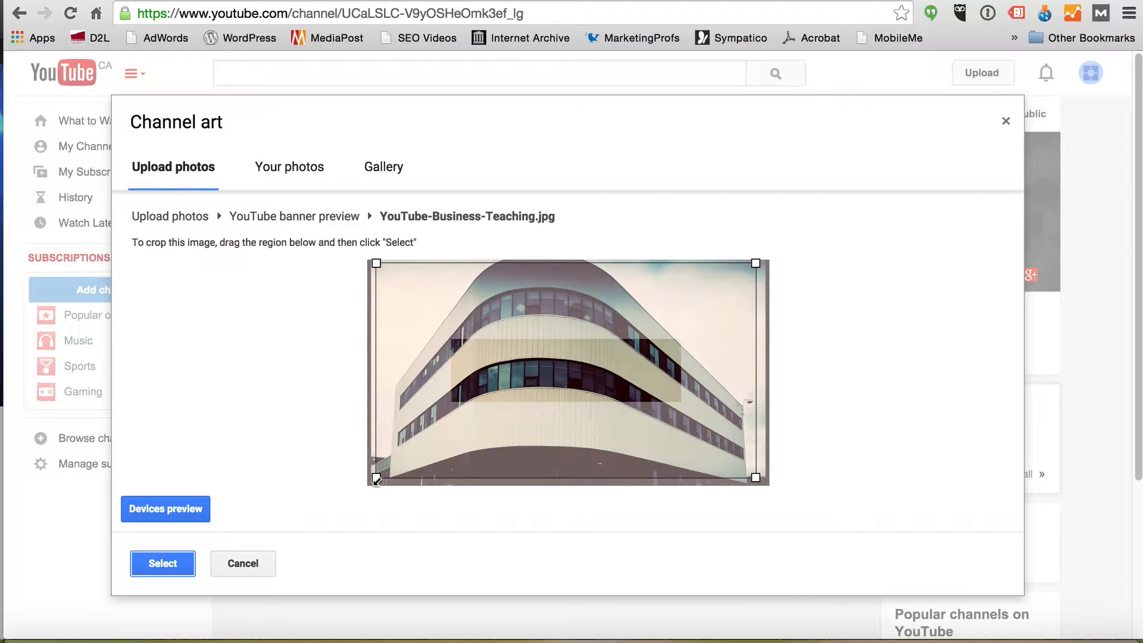
pyautogui.moveTo(512, 439); pyautogui.dragTo(508, 444)
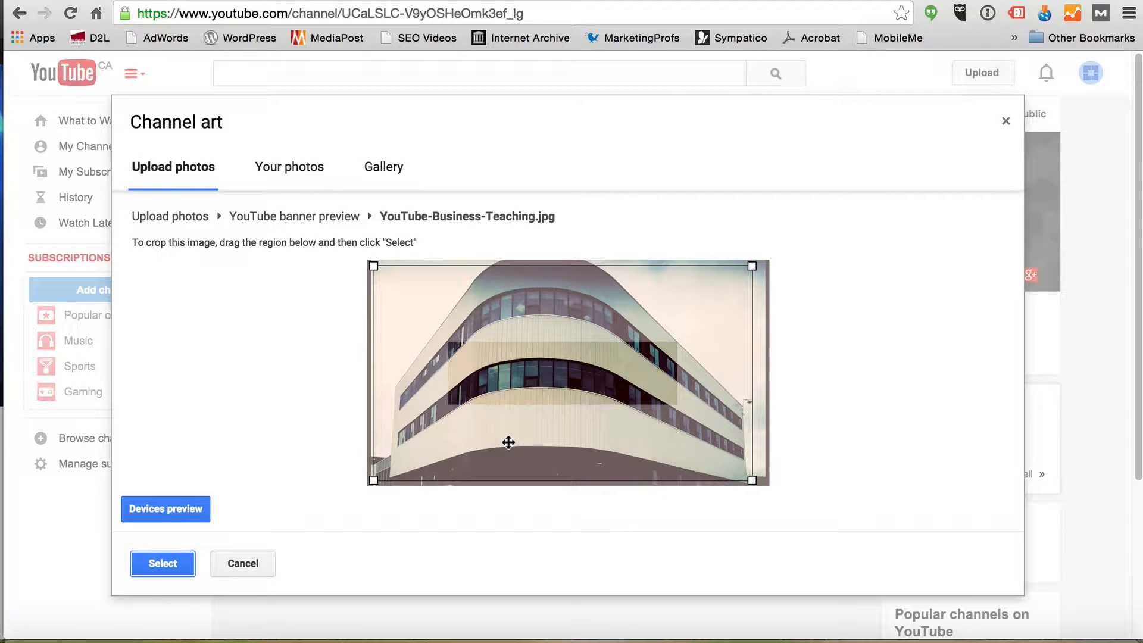
pyautogui.click(170, 563)
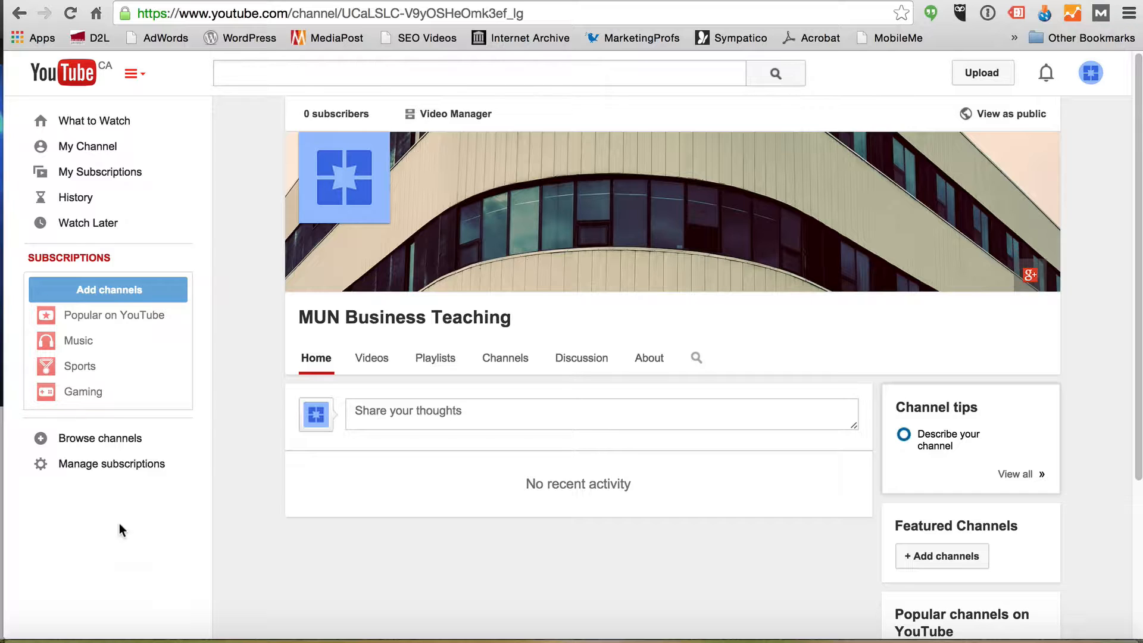
pyautogui.moveTo(383, 150)
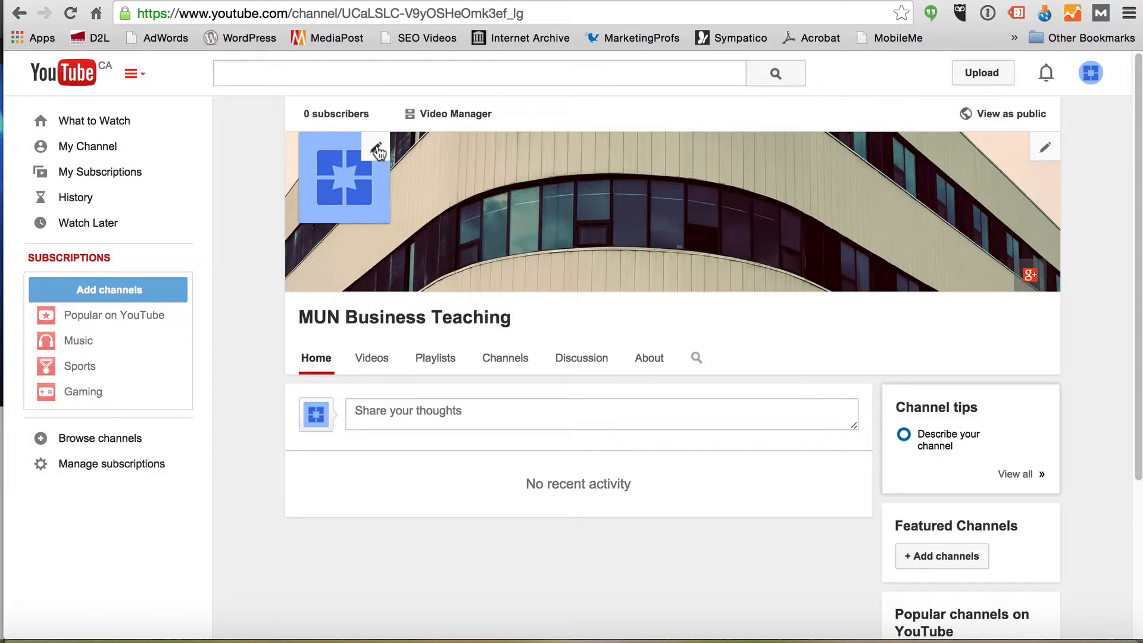
pyautogui.click(378, 153)
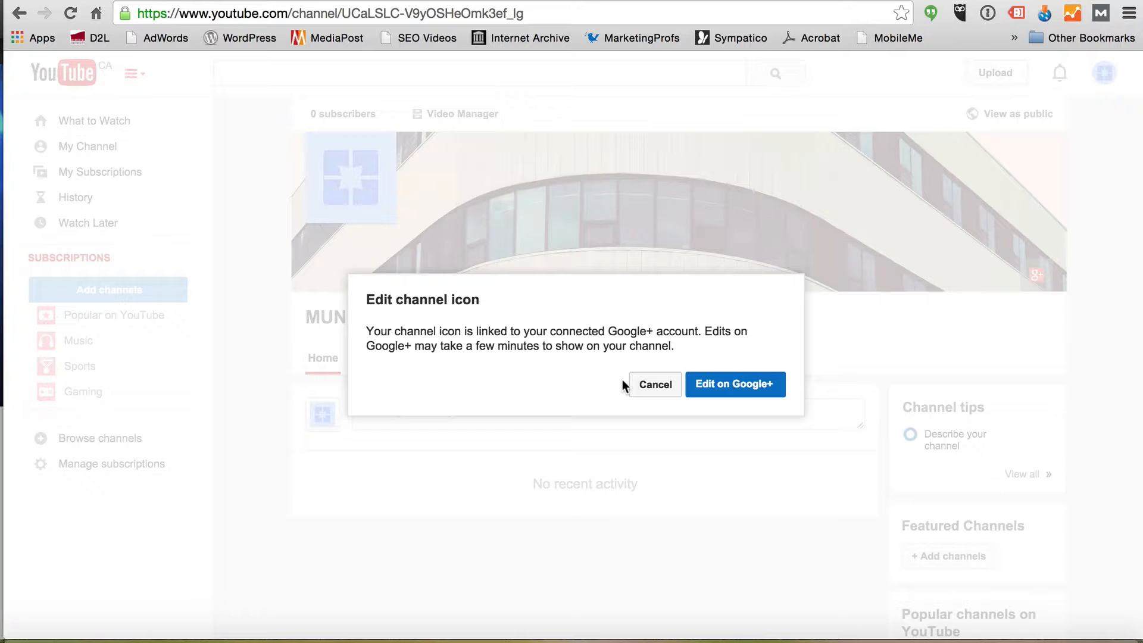
pyautogui.click(665, 384)
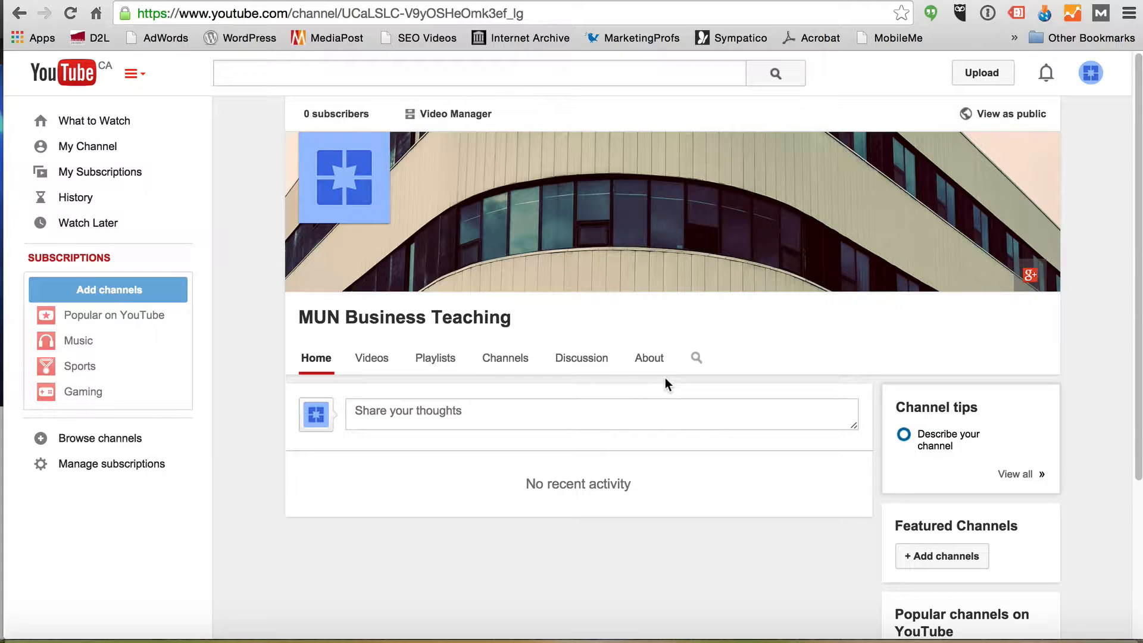
# Start editing the channel icon on the connected Google+ account
pyautogui.moveTo(858, 245)
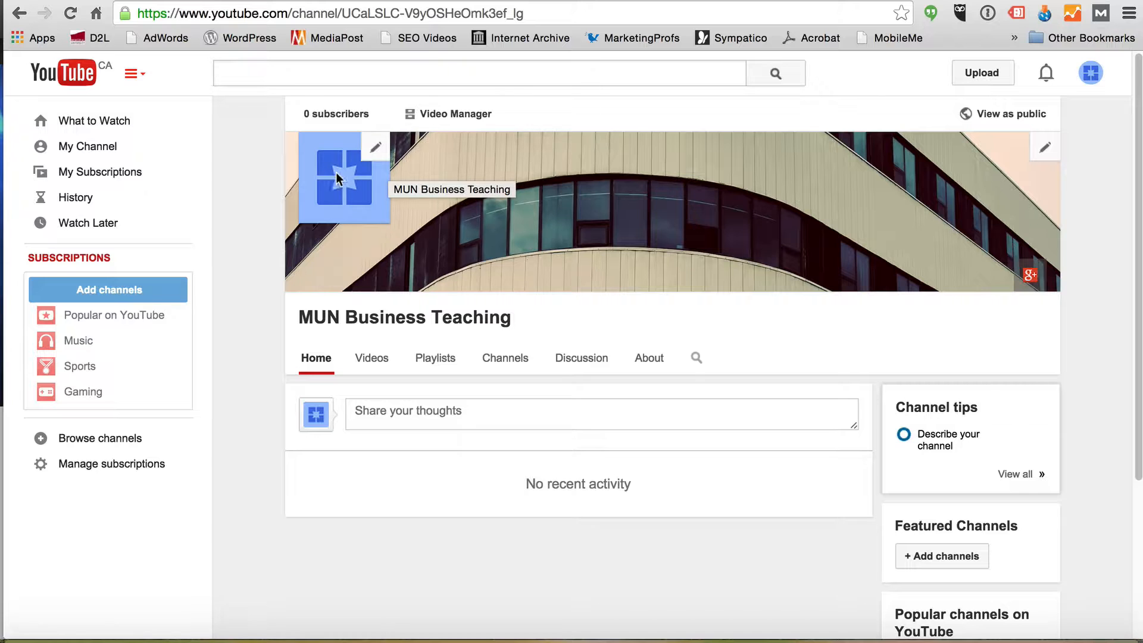
pyautogui.click(377, 149)
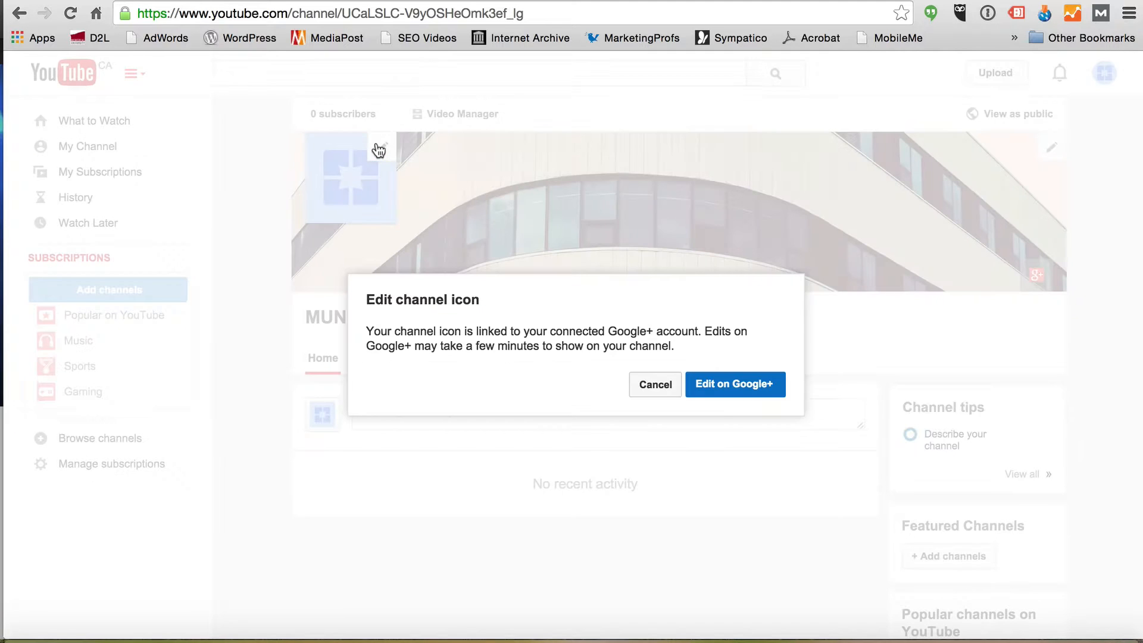
pyautogui.click(730, 384)
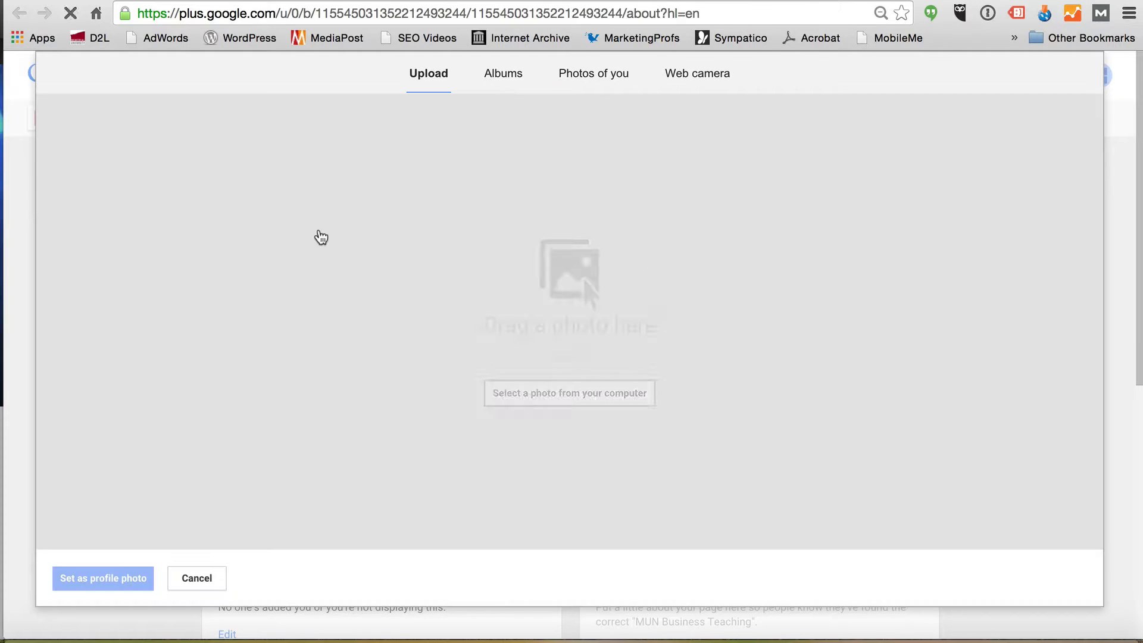
# Set Google+ Logo FOB-logo-web.jpg from Social Media Pics as the profile photo with its default crop, without sharing a post
pyautogui.click(565, 401)
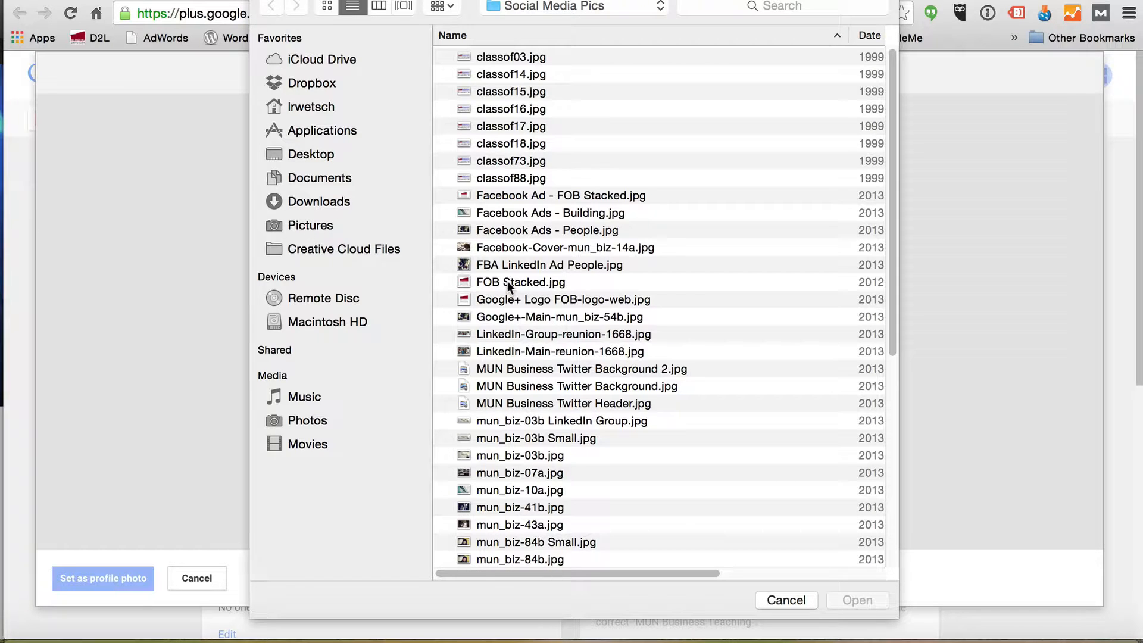
pyautogui.click(509, 302)
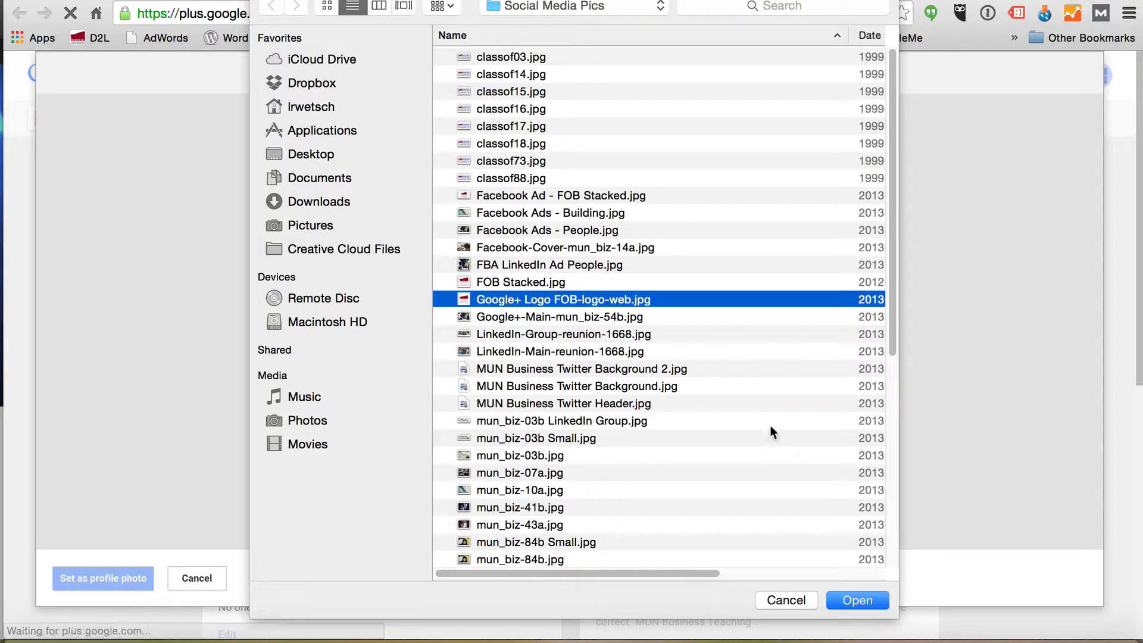
pyautogui.click(857, 600)
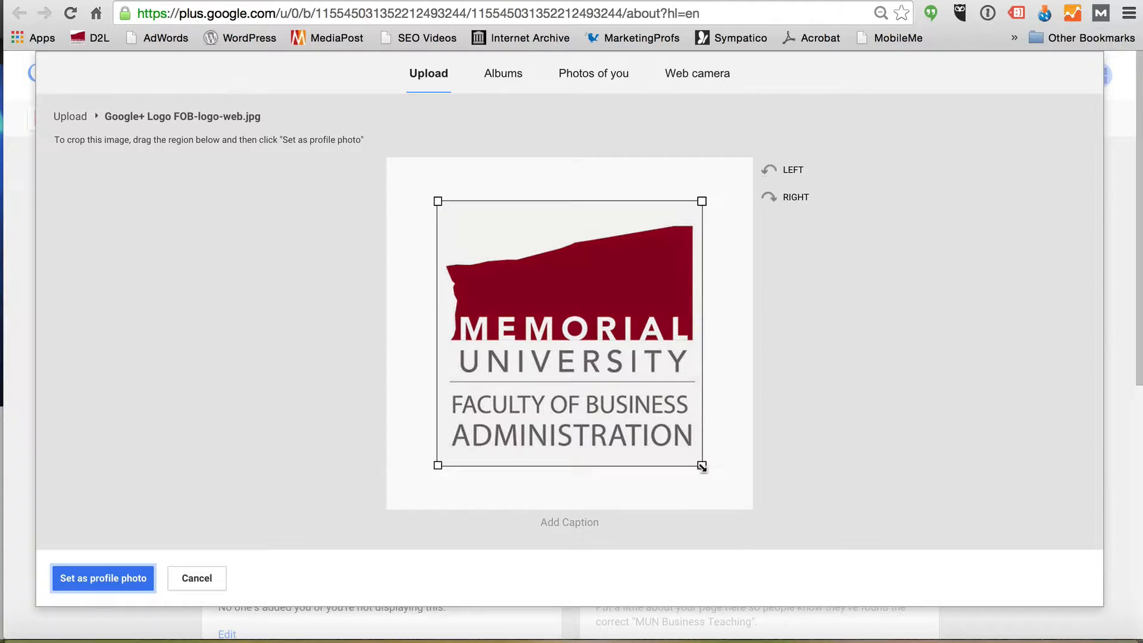
pyautogui.click(87, 577)
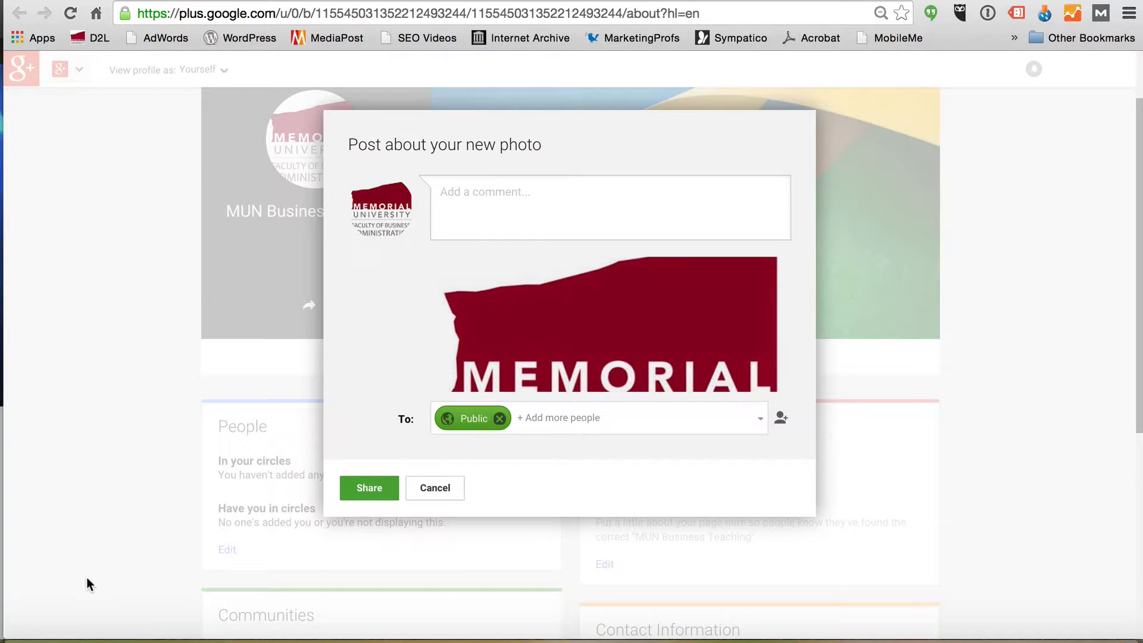
pyautogui.click(432, 485)
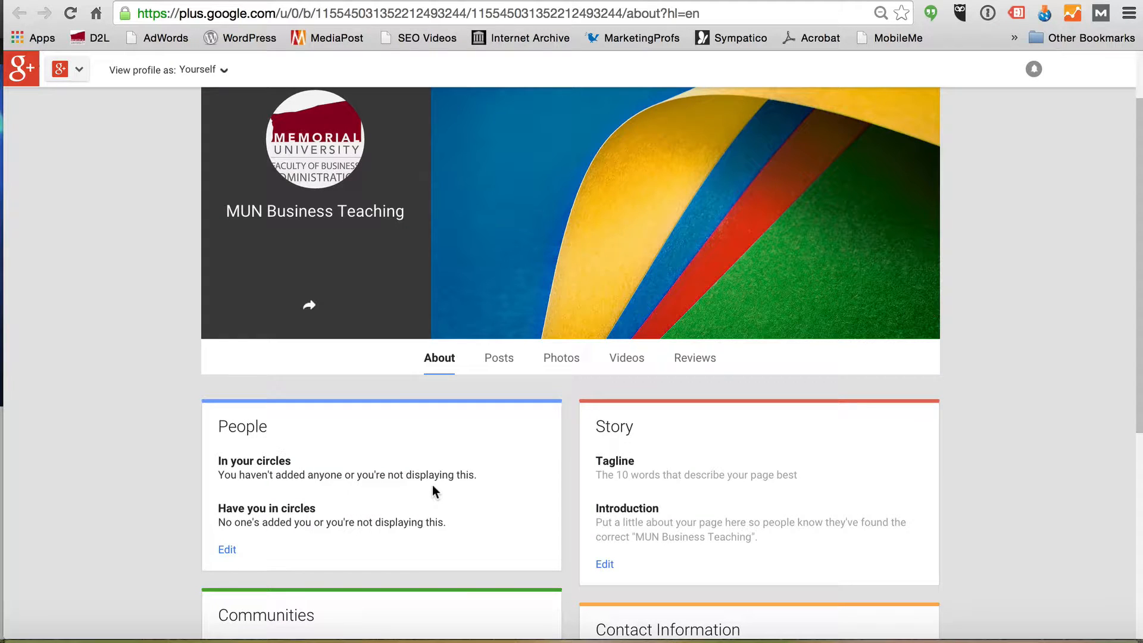
# Upload Google+ Logo FOB-logo-web.jpg again as a replacement for the current profile photo
pyautogui.click(315, 140)
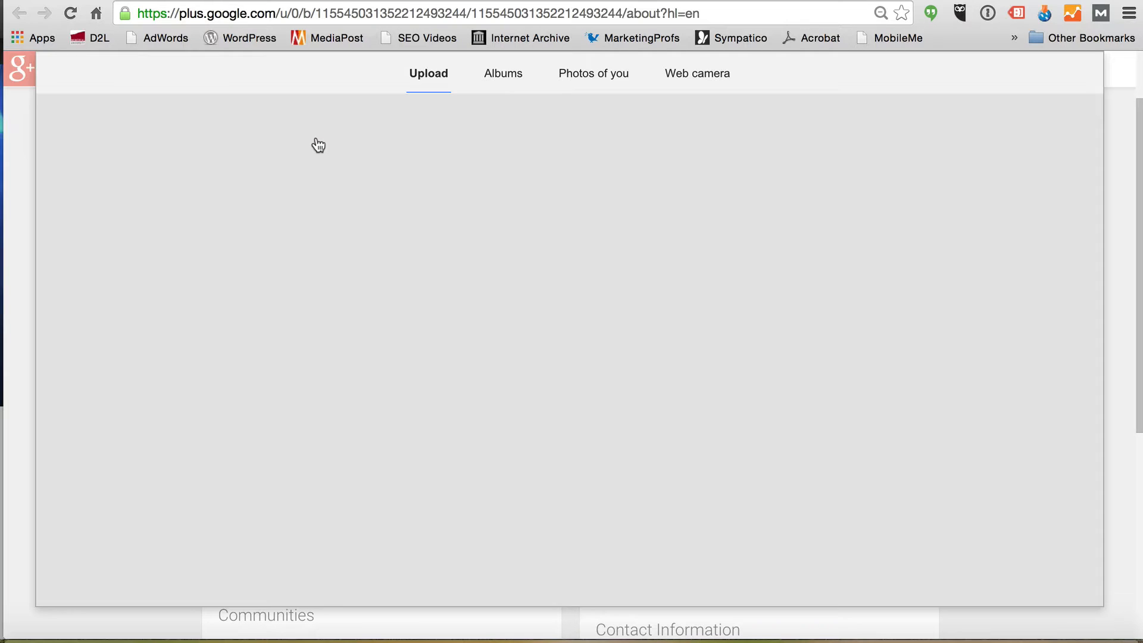
pyautogui.click(549, 402)
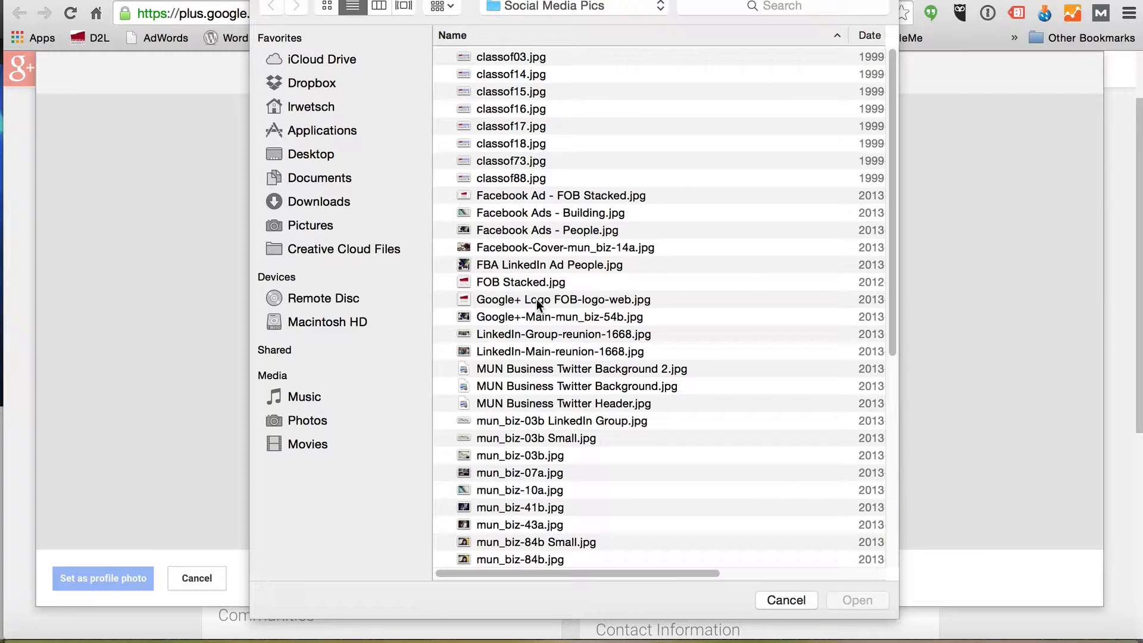
pyautogui.click(536, 299)
pyautogui.click(844, 598)
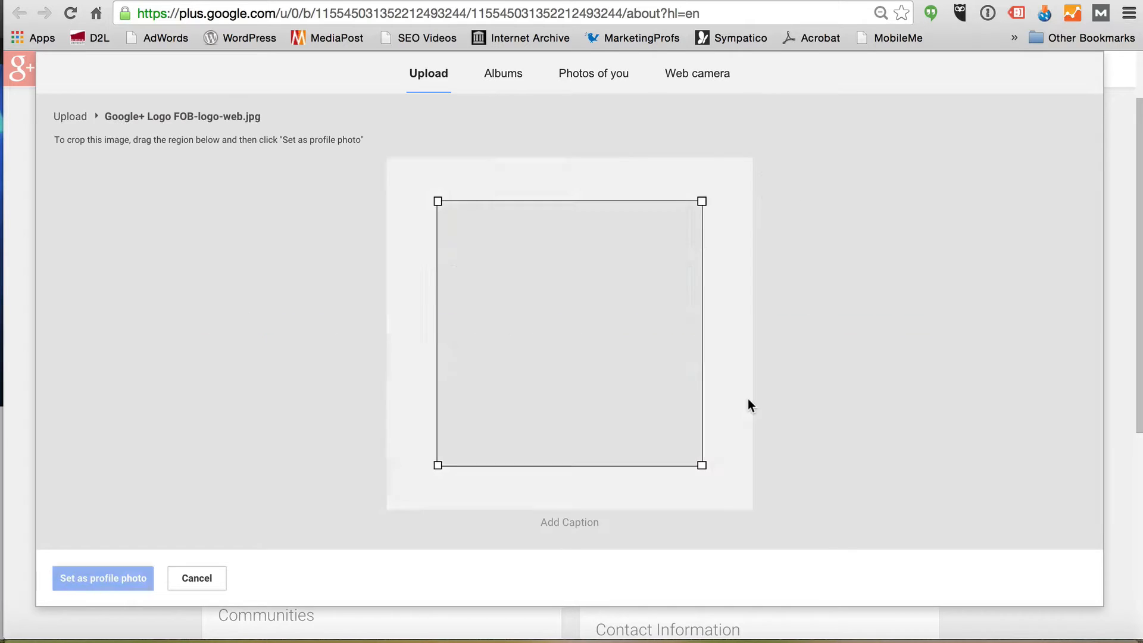
# Enlarge the crop to include the white margin around the logo and set it as the profile photo, without sharing a post
pyautogui.moveTo(701, 465); pyautogui.dragTo(739, 505)
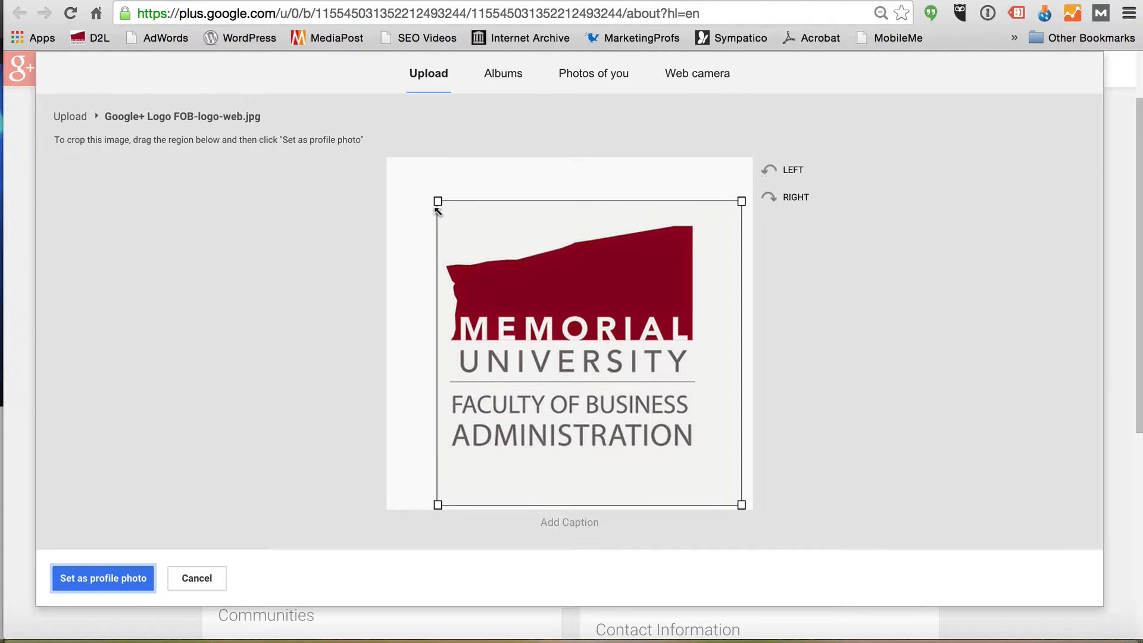
pyautogui.moveTo(437, 201); pyautogui.dragTo(386, 167)
pyautogui.click(97, 577)
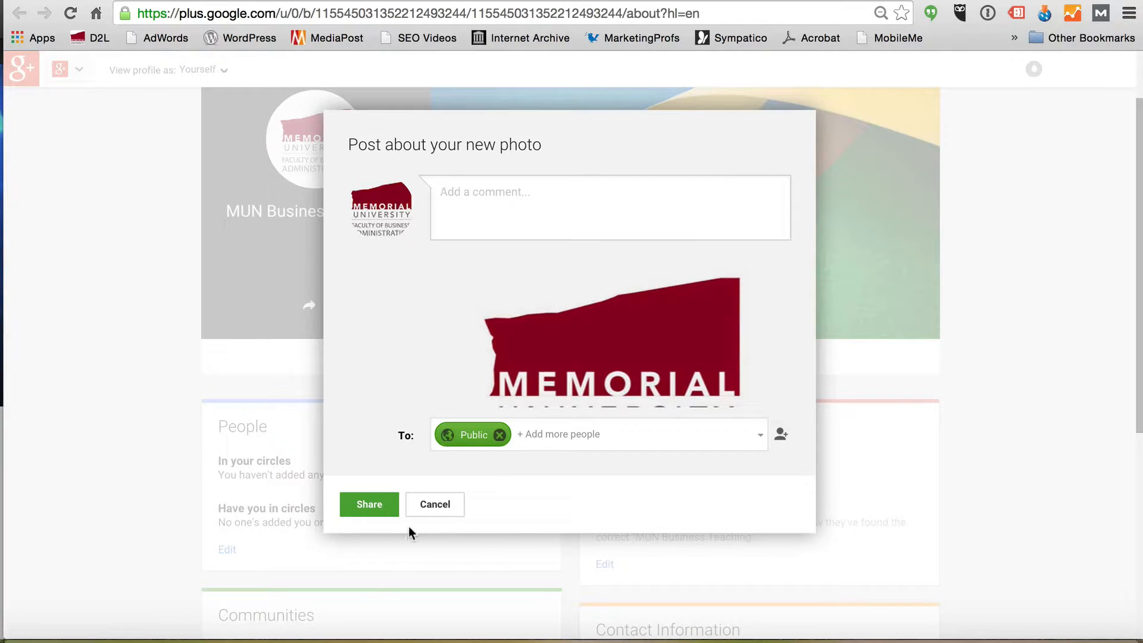
pyautogui.click(430, 506)
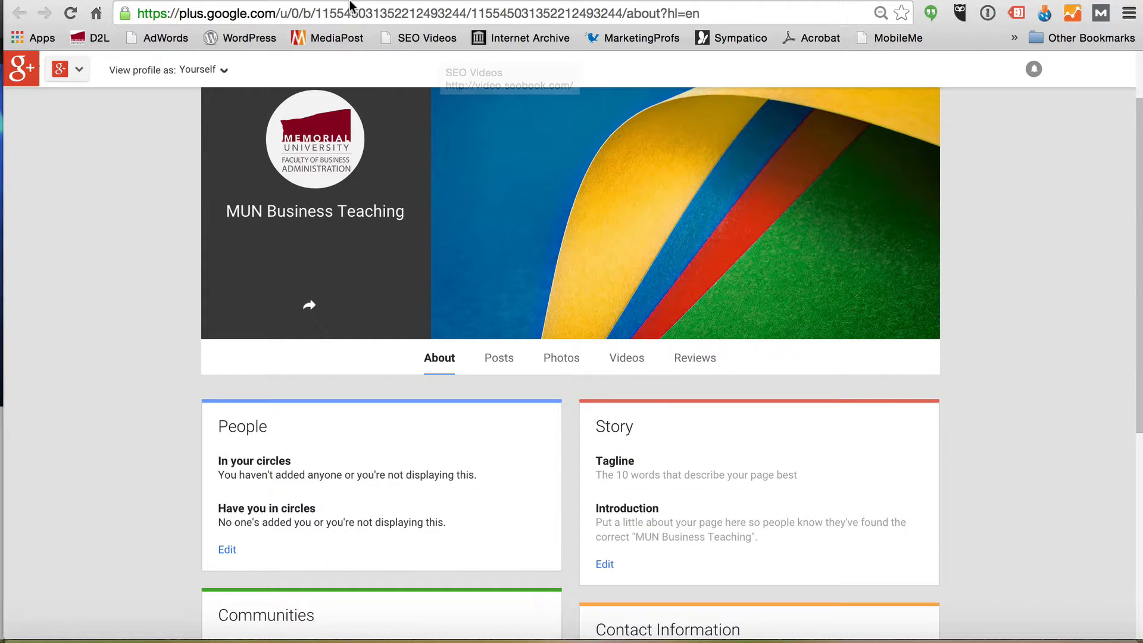
# Switch back to the YouTube channel page and reload it to update the channel icon
pyautogui.click(412, 0)
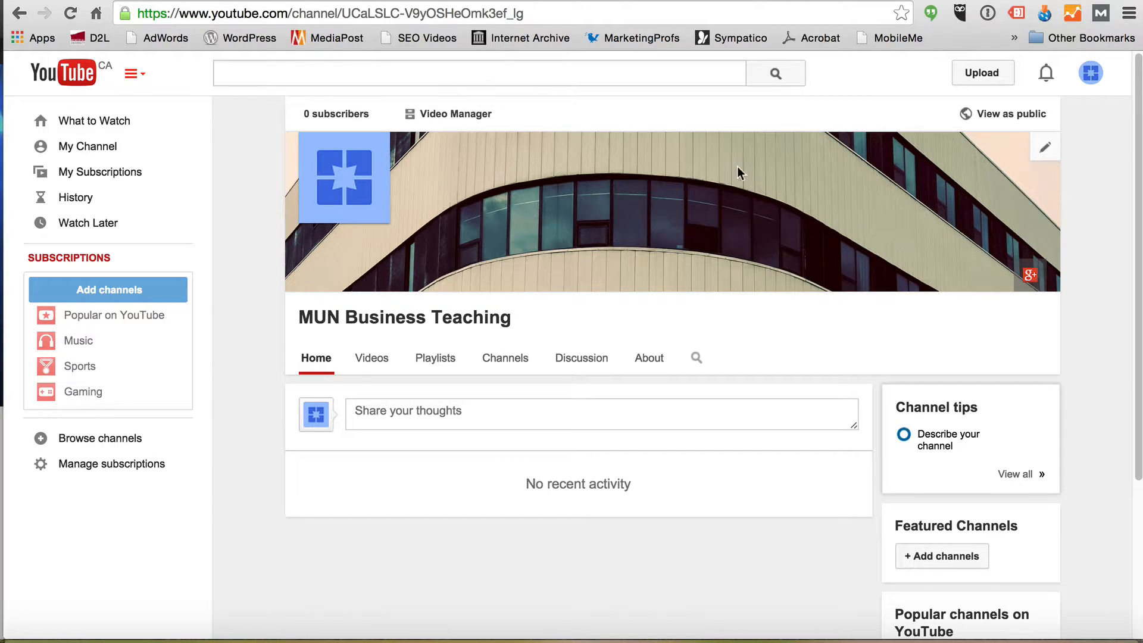
pyautogui.moveTo(345, 178)
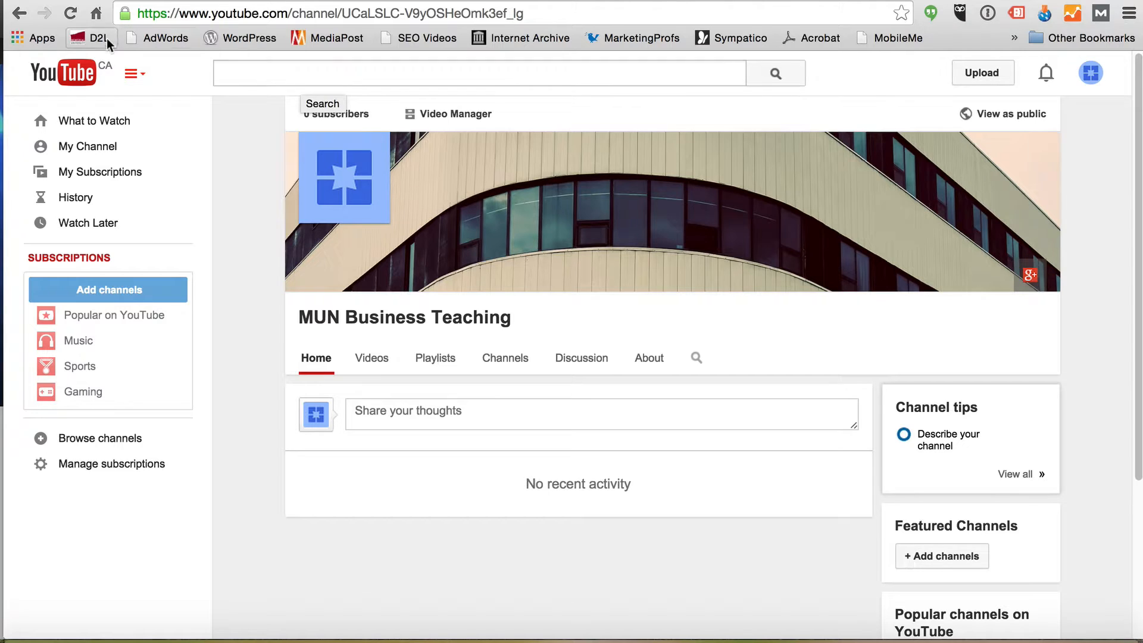
pyautogui.click(70, 14)
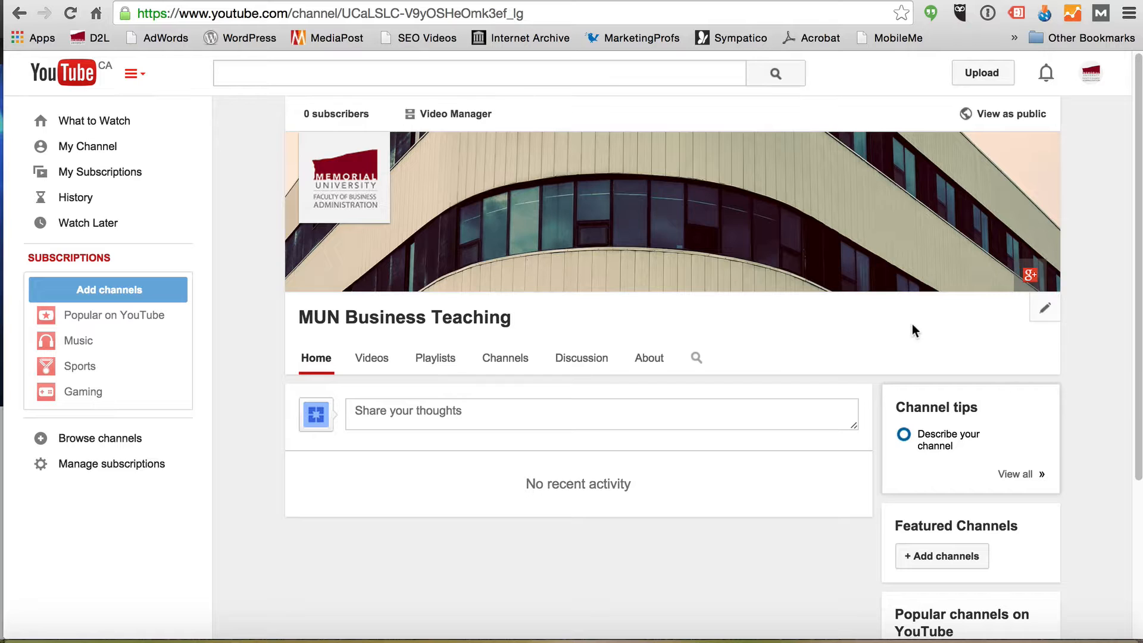
# Add the channel description "This is the YouTube channel for teaching support materials for the Faculty of Business at Memorial University of Newfoundland."
pyautogui.click(650, 358)
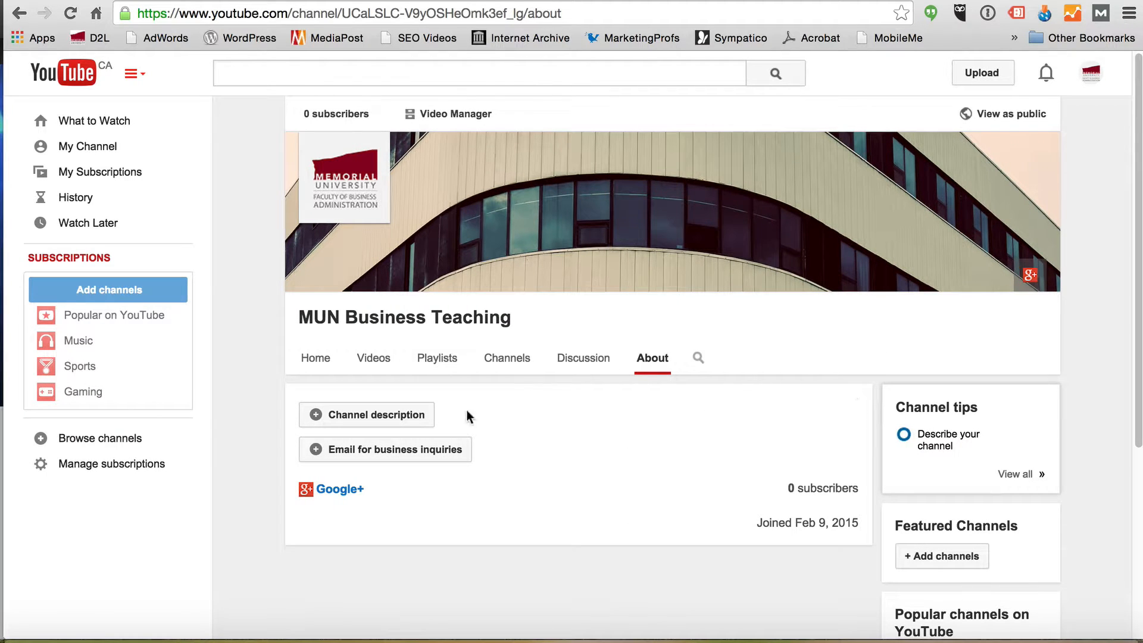
pyautogui.click(392, 420)
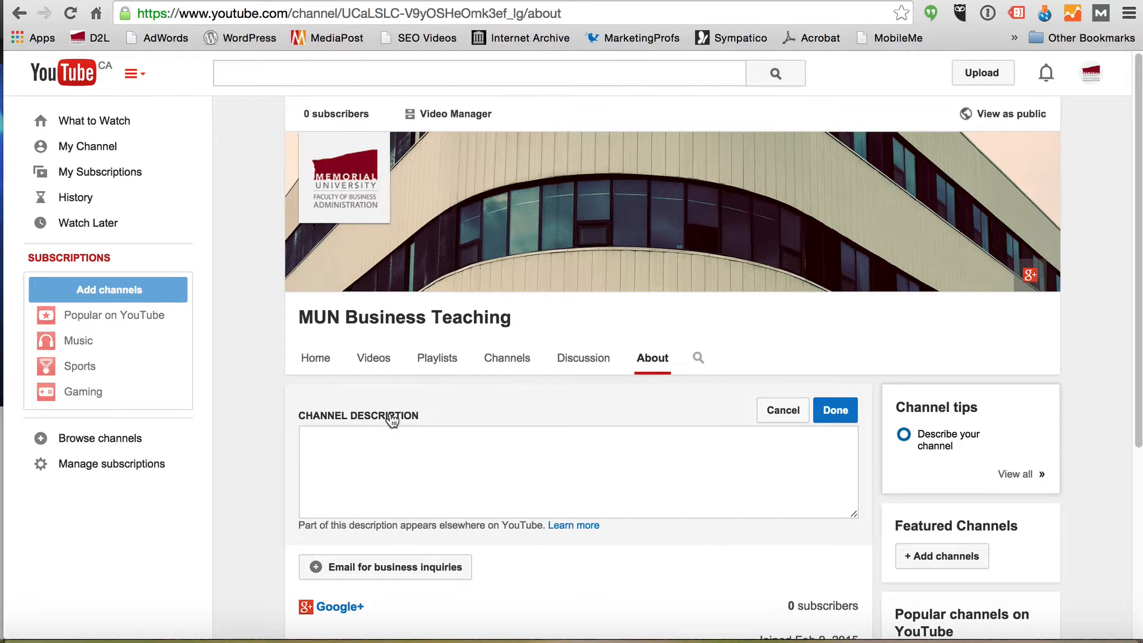
pyautogui.click(354, 438)
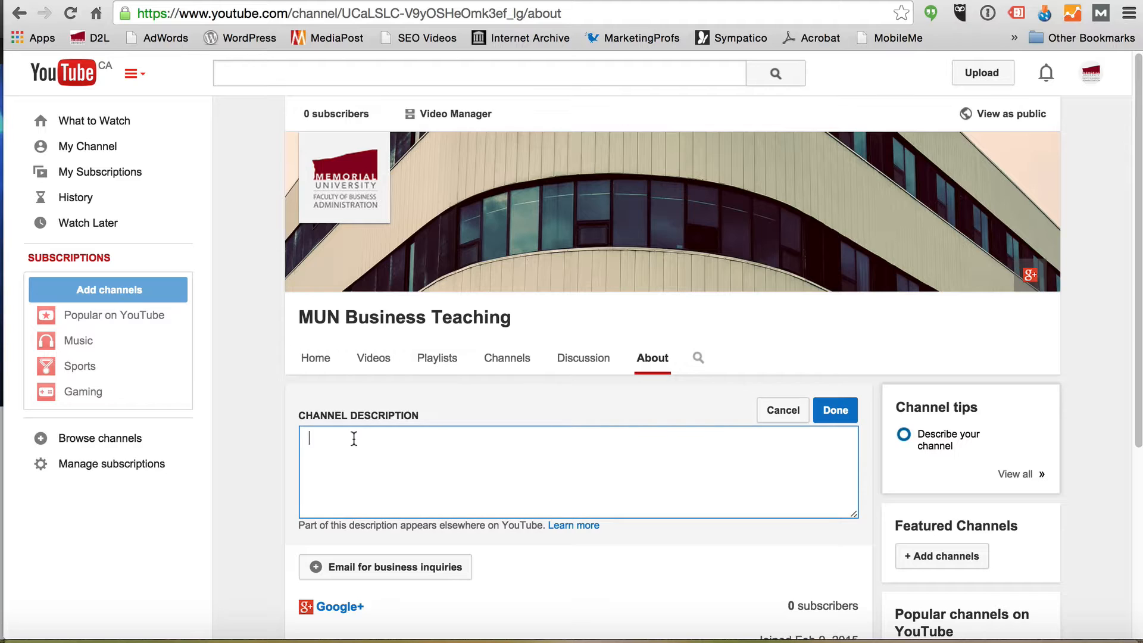
pyautogui.write('This is the YouTube channel for tea')
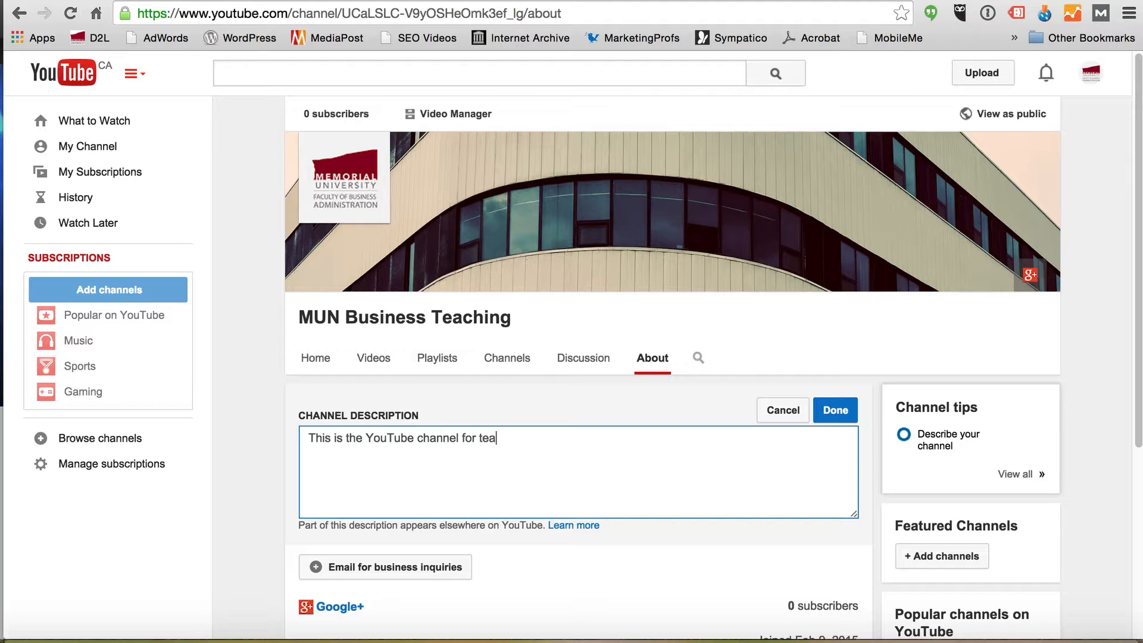
pyautogui.write('ching support materials for the Fac')
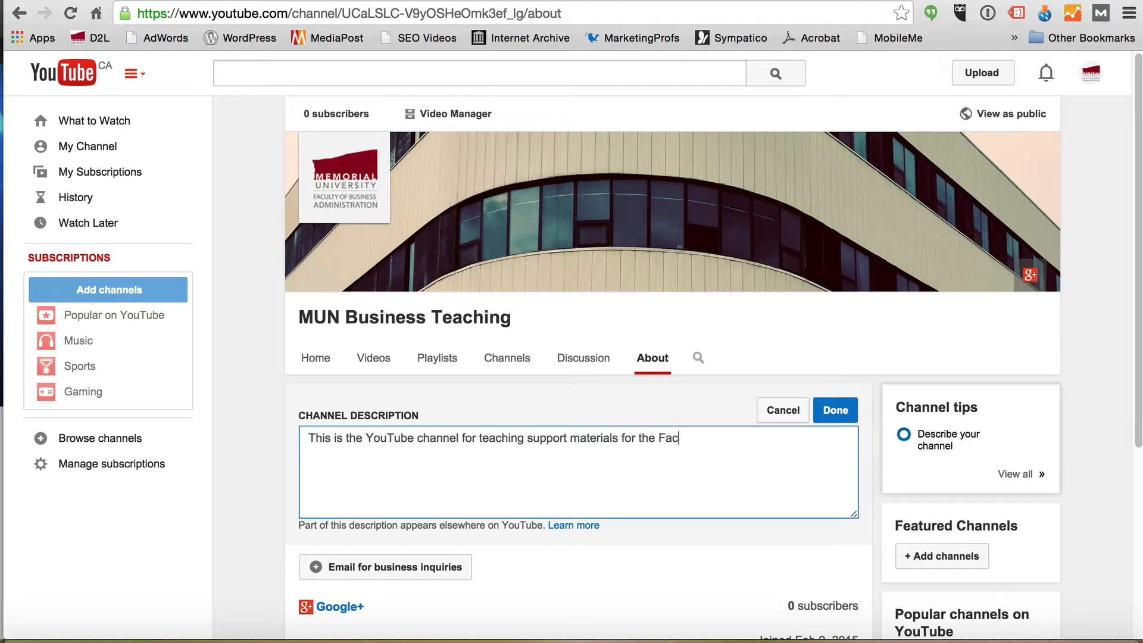
pyautogui.write('ulty of Businenss')
pyautogui.press('BackSpace')
pyautogui.press('BackSpace')
pyautogui.press('BackSpace')
pyautogui.press('BackSpace')
pyautogui.write('ness at Memoria')
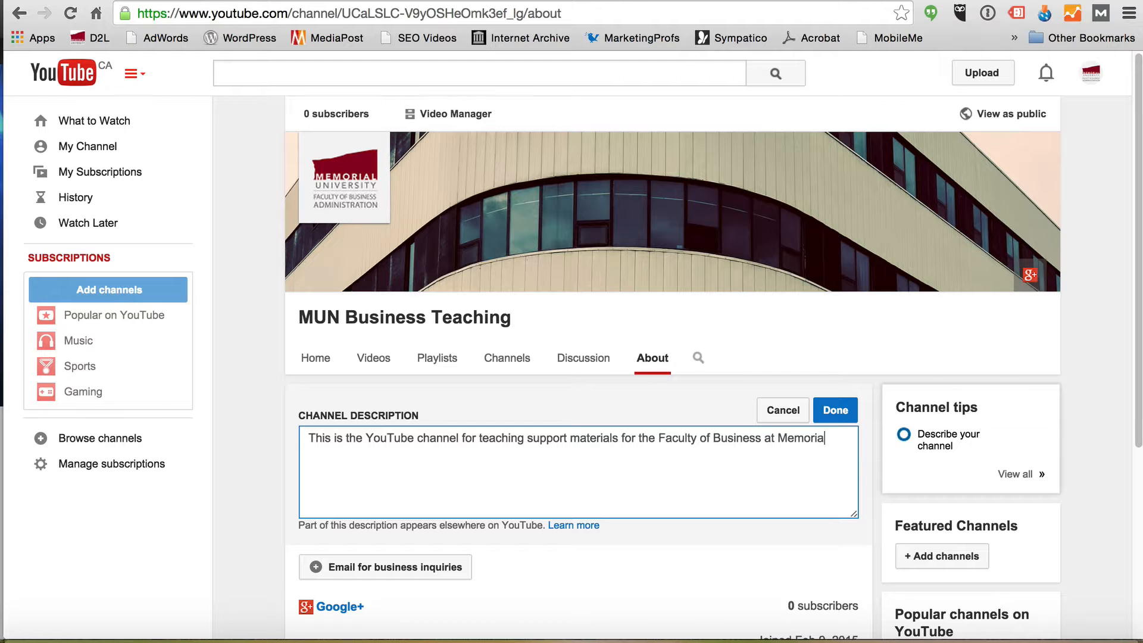
pyautogui.write('l University of Newfoundland.')
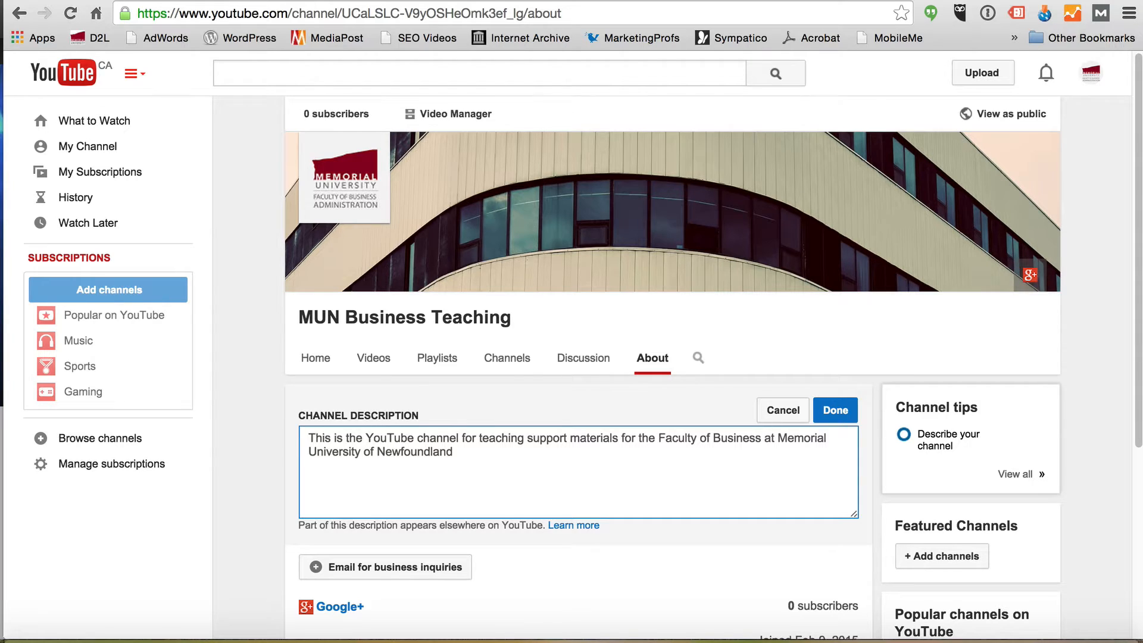
pyautogui.click(845, 415)
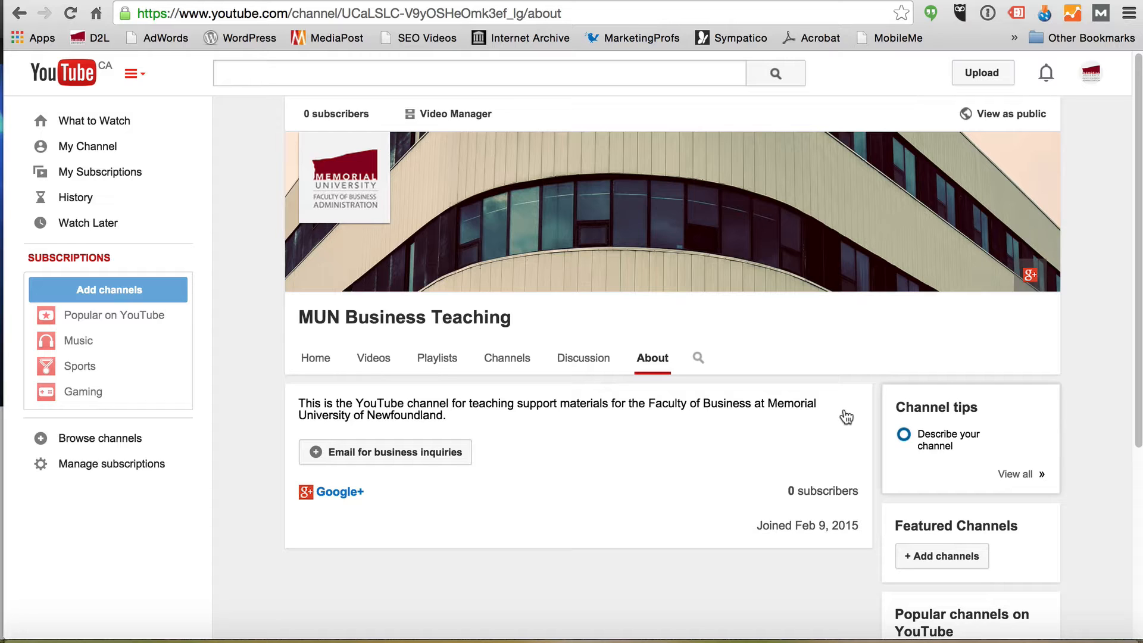
# Open the channel's links for editing and turn off the overlay of the linked G+ page on the channel art
pyautogui.moveTo(628, 489)
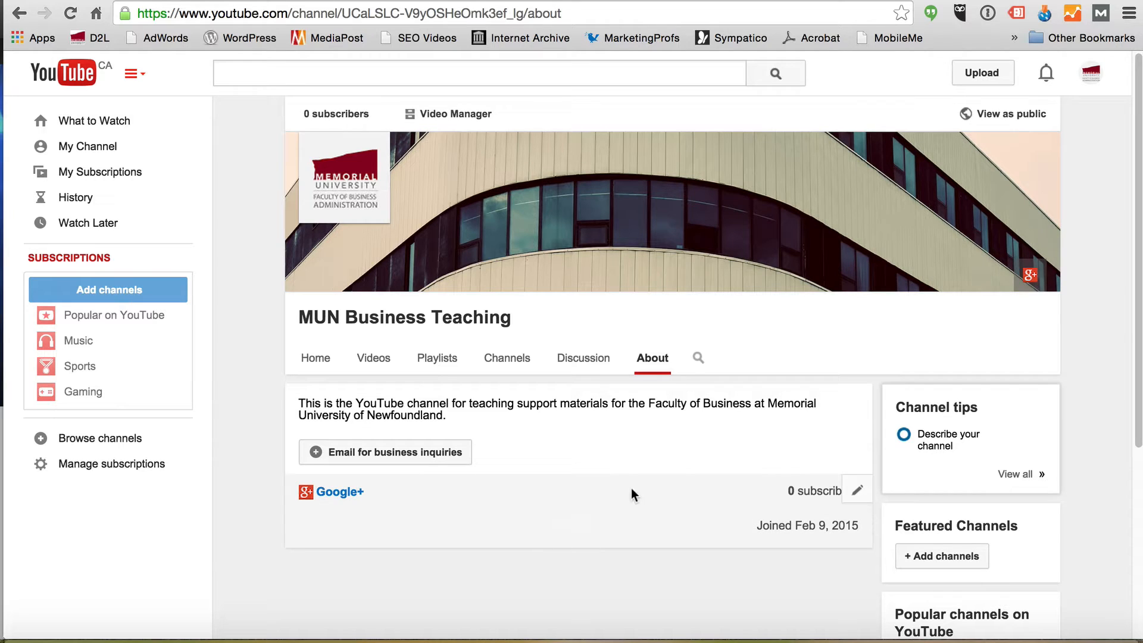
pyautogui.click(858, 493)
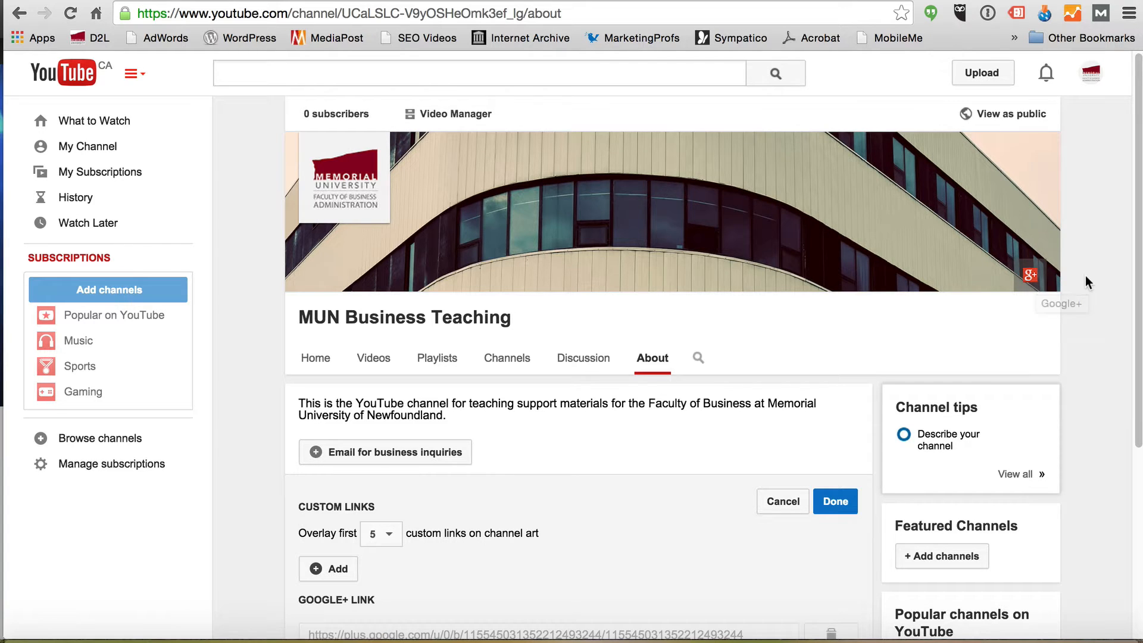
pyautogui.scroll(-3, 1086, 277)
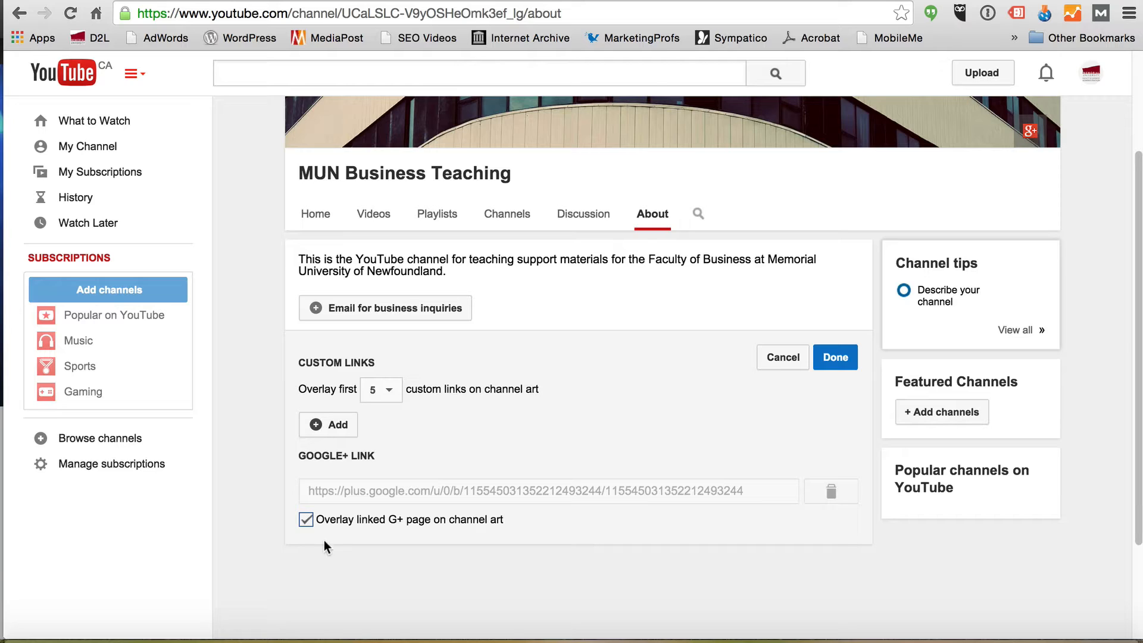
pyautogui.click(307, 521)
# Add a custom link with the title "Faculty of Business Website"
pyautogui.click(384, 426)
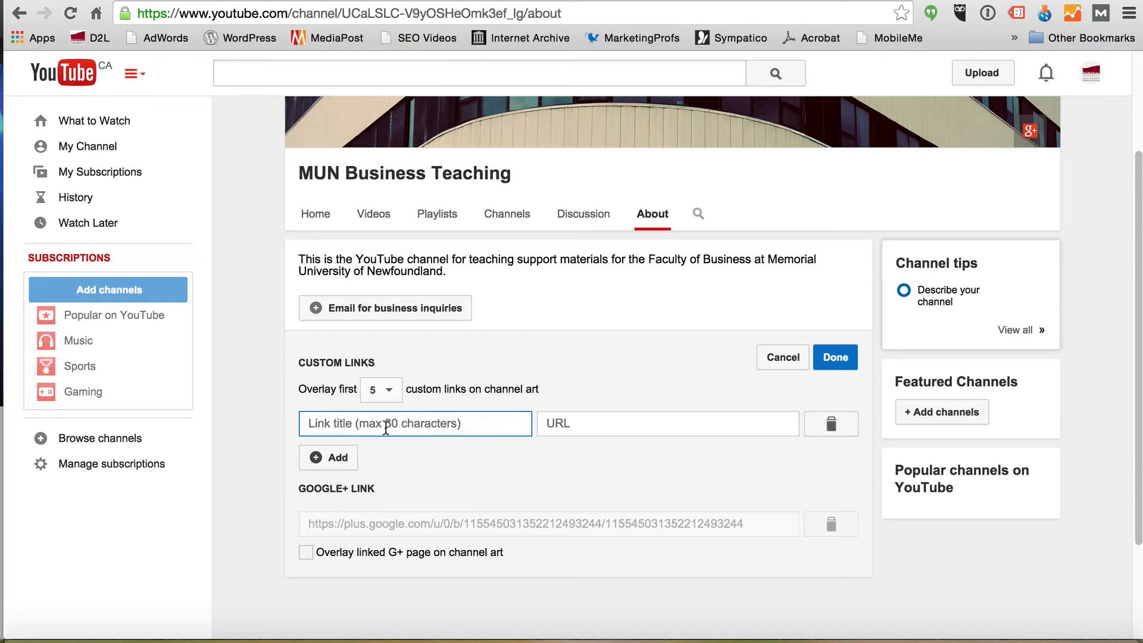
pyautogui.write('FAculty')
pyautogui.press('BackSpace')
pyautogui.press('BackSpace')
pyautogui.press('BackSpace')
pyautogui.press('BackSpace')
pyautogui.press('BackSpace')
pyautogui.press('BackSpace')
pyautogui.press('BackSpace')
pyautogui.press('BackSpace')
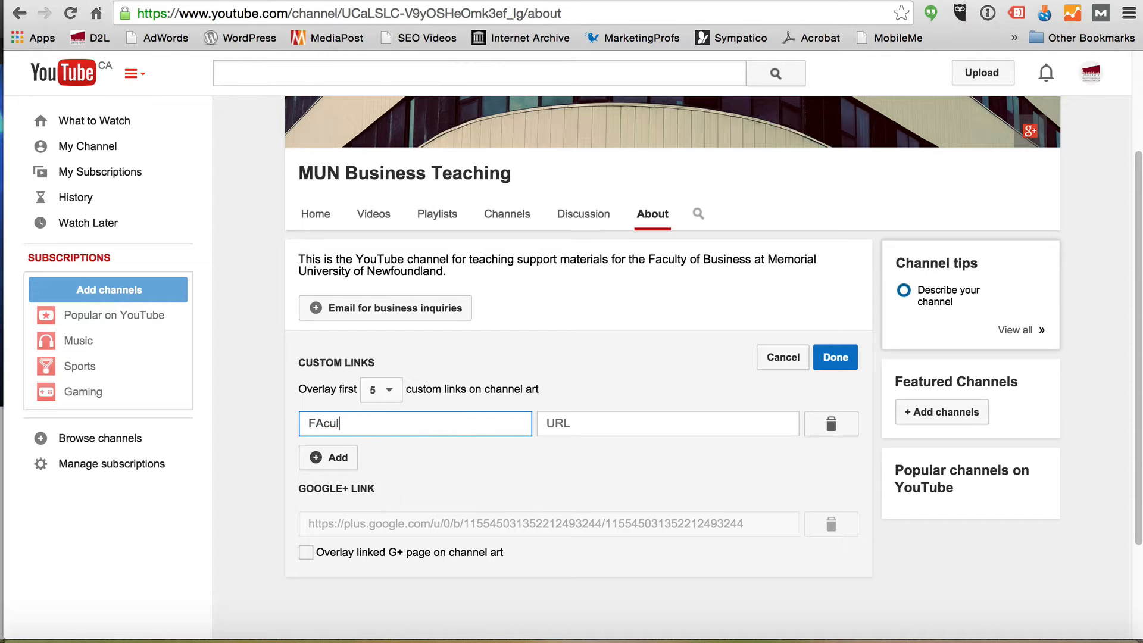
pyautogui.write('a')
pyautogui.press('BackSpace')
pyautogui.write('Faculty of Busienss')
pyautogui.press('BackSpace')
pyautogui.press('BackSpace')
pyautogui.press('BackSpace')
pyautogui.press('BackSpace')
pyautogui.write('ness Wesb')
pyautogui.press('BackSpace')
pyautogui.press('BackSpace')
pyautogui.write('bsite')
pyautogui.press('Tab')
pyautogui.write('ww')
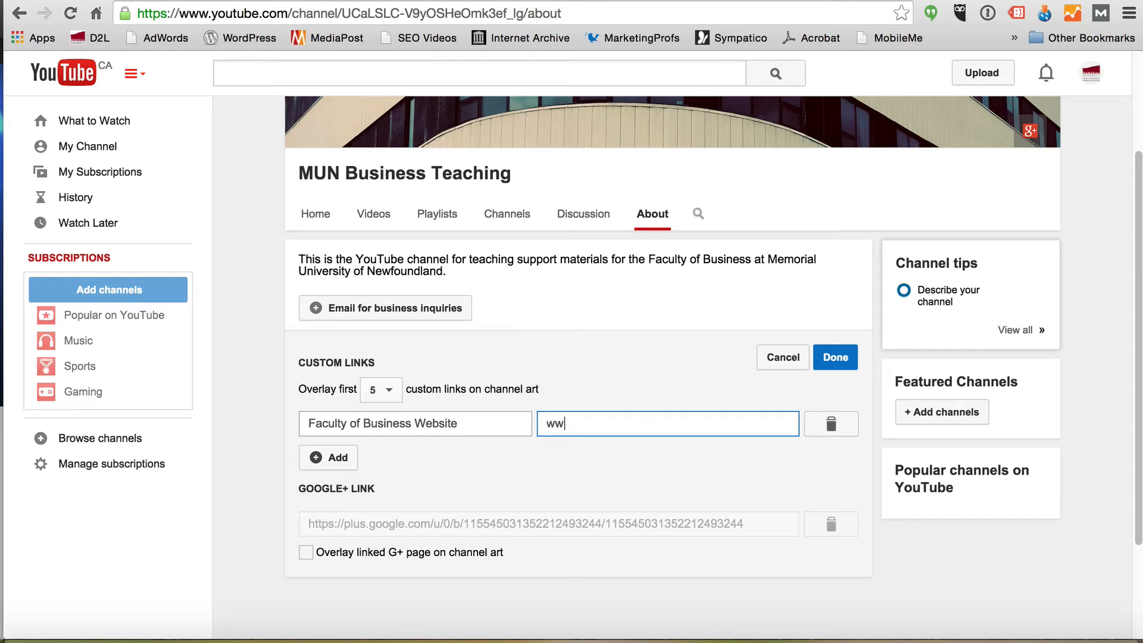
pyautogui.write('w.business.mun.ca')
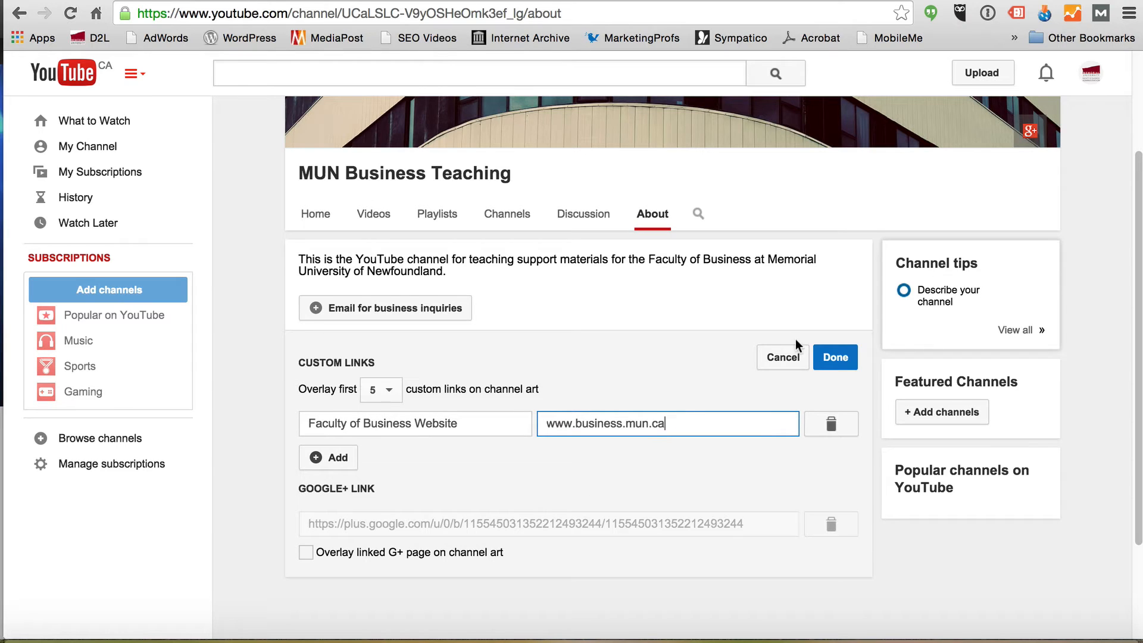
pyautogui.click(840, 361)
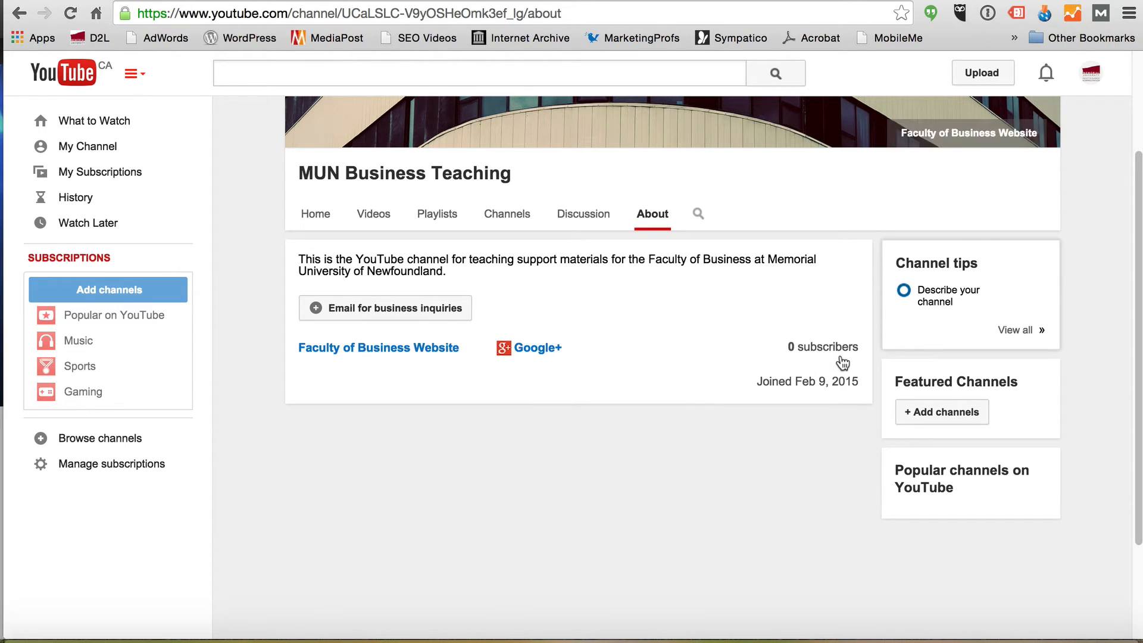
pyautogui.scroll(1, 964, 205)
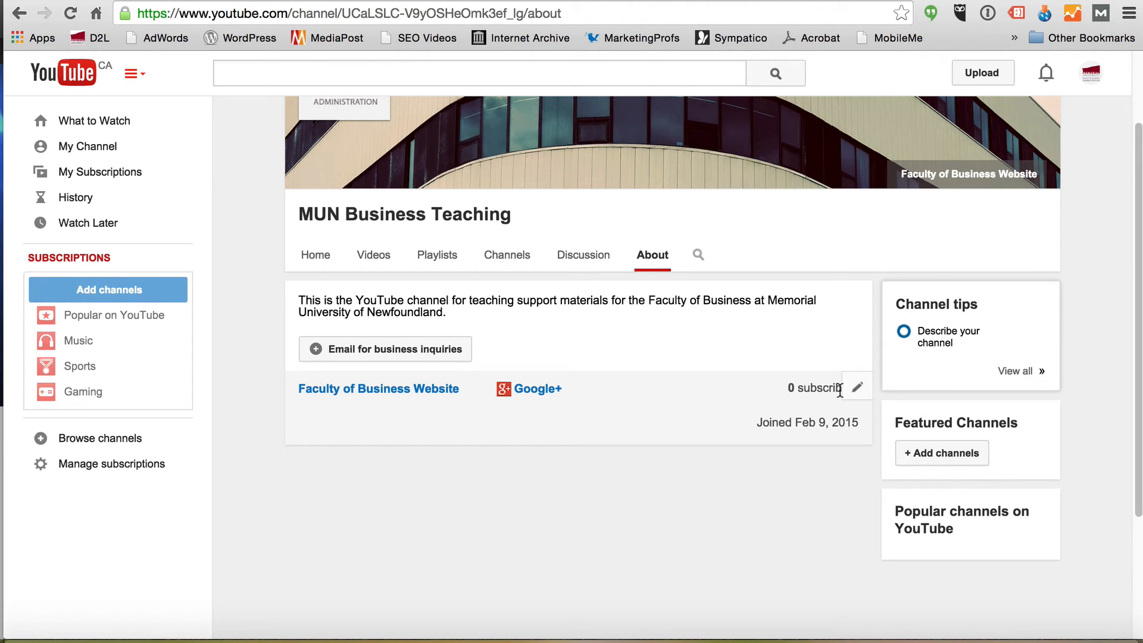
pyautogui.scroll(3, 839, 390)
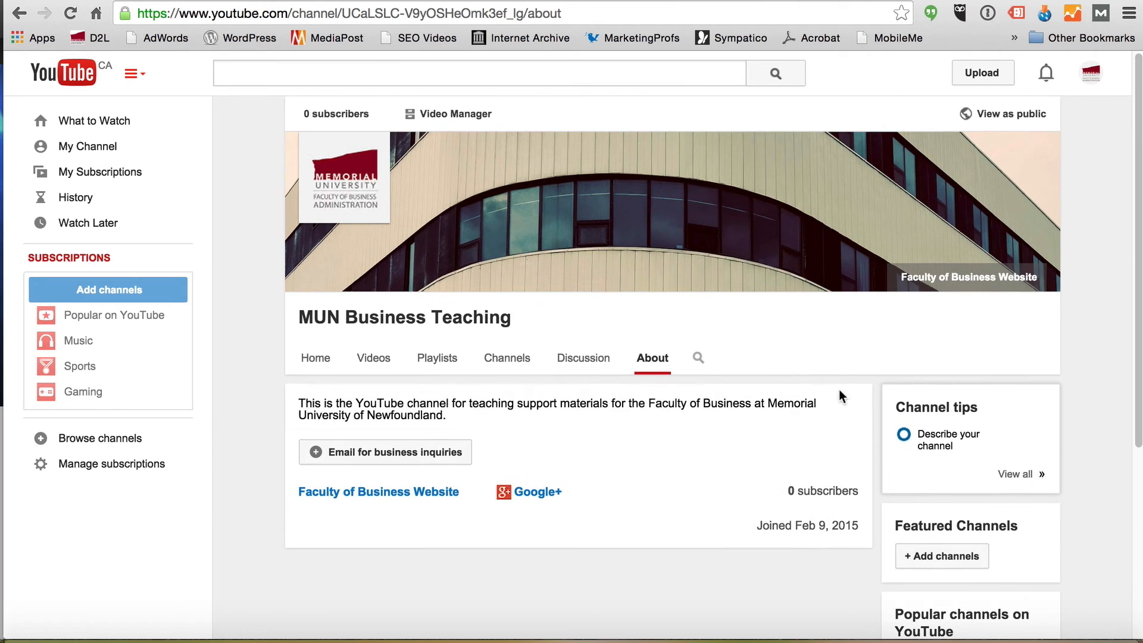